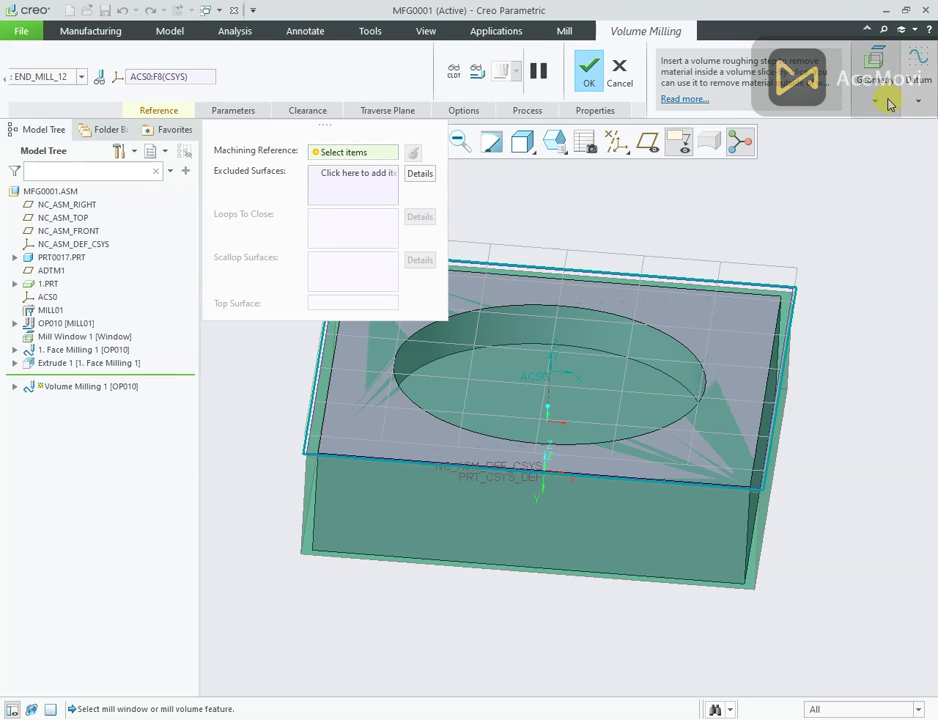
# Step: Create a mill volume for the volume milling sequence and start an extrude sketch on the workpiece's top face
pyautogui.click(888, 101)
pyautogui.click(863, 170)
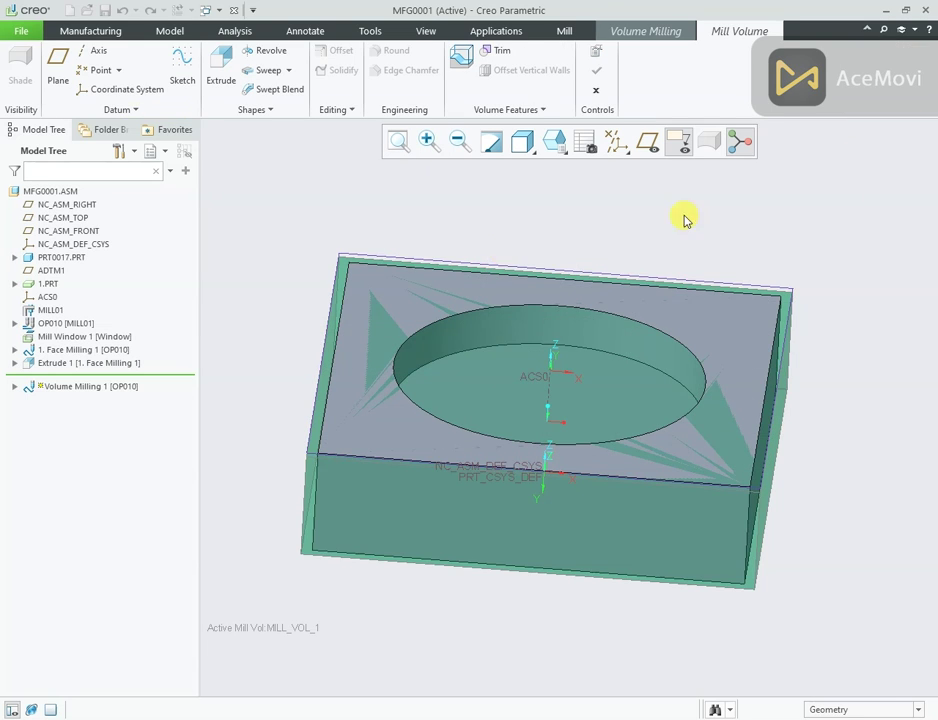
pyautogui.click(440, 299)
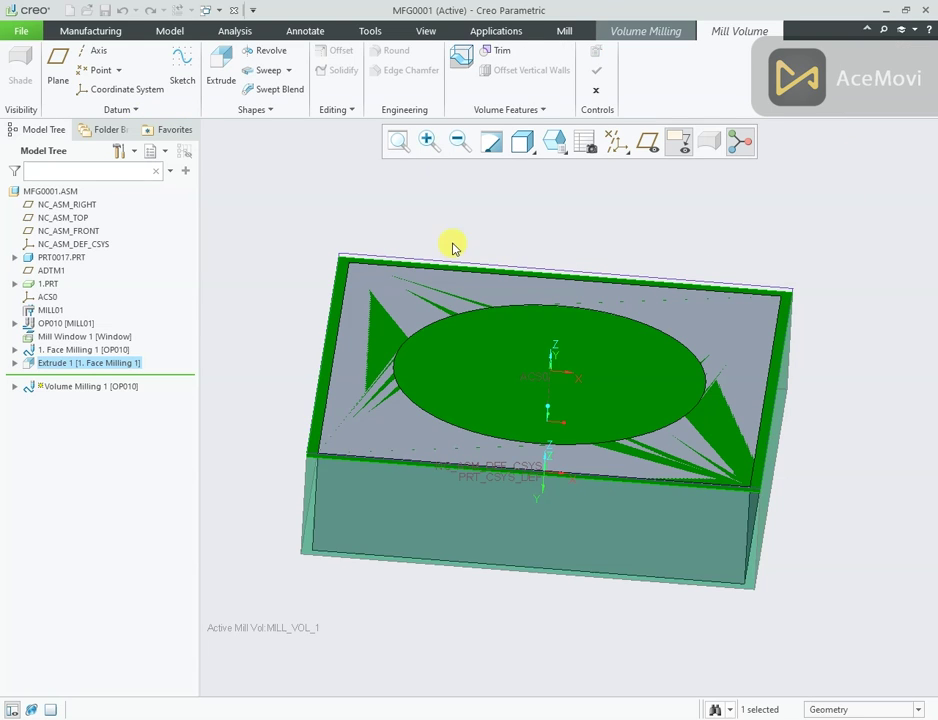
pyautogui.click(218, 72)
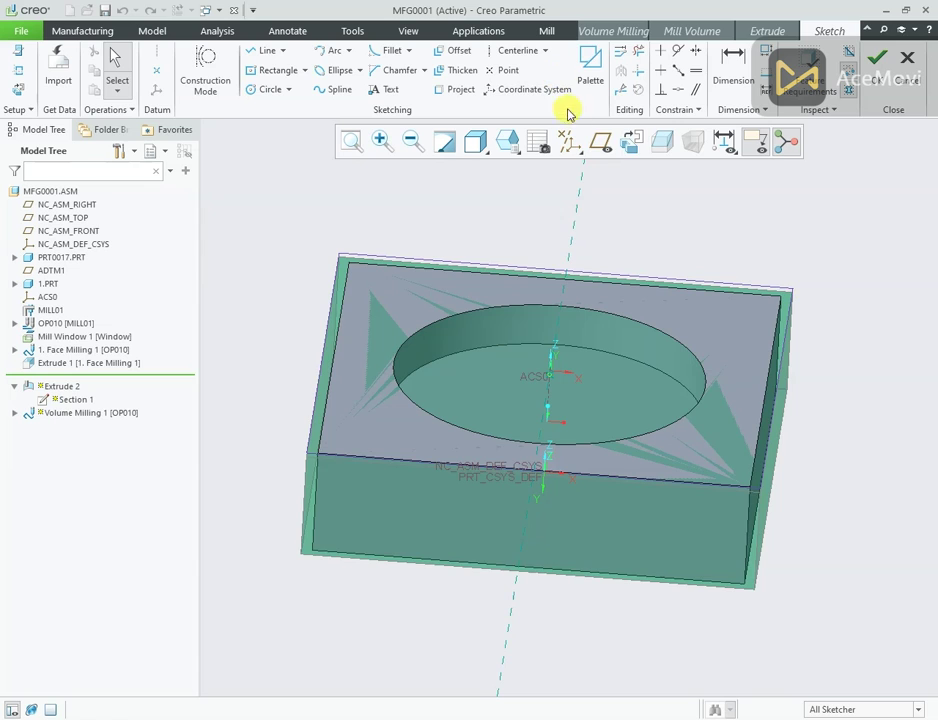
# Step: Orient the sketch view, project both halves of the circular pocket edge as single edges, and finish the sketch
pyautogui.click(632, 146)
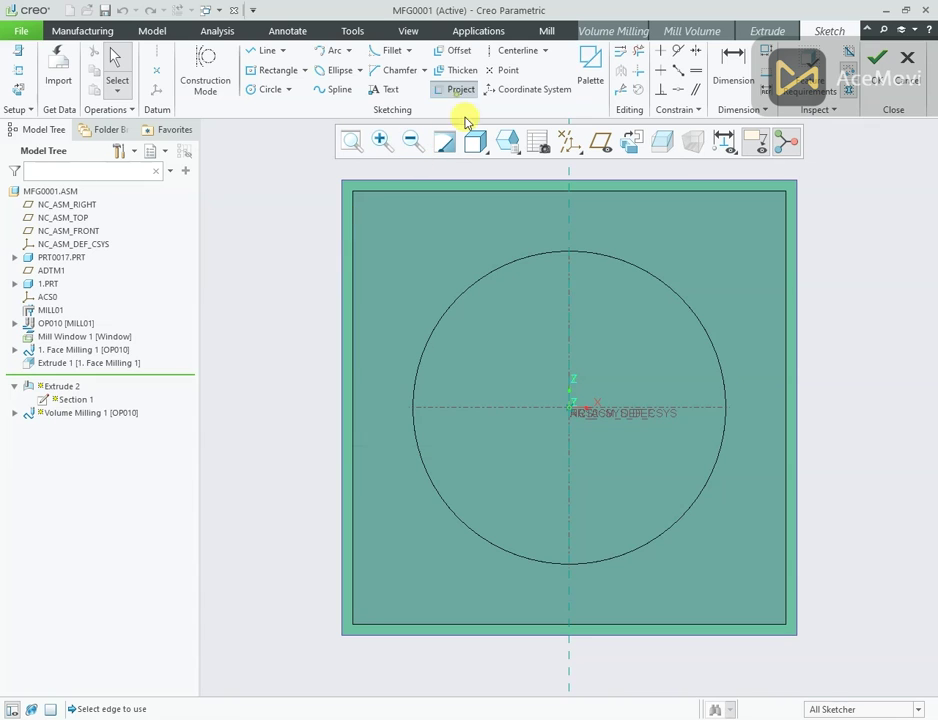
pyautogui.click(511, 258)
pyautogui.click(452, 512)
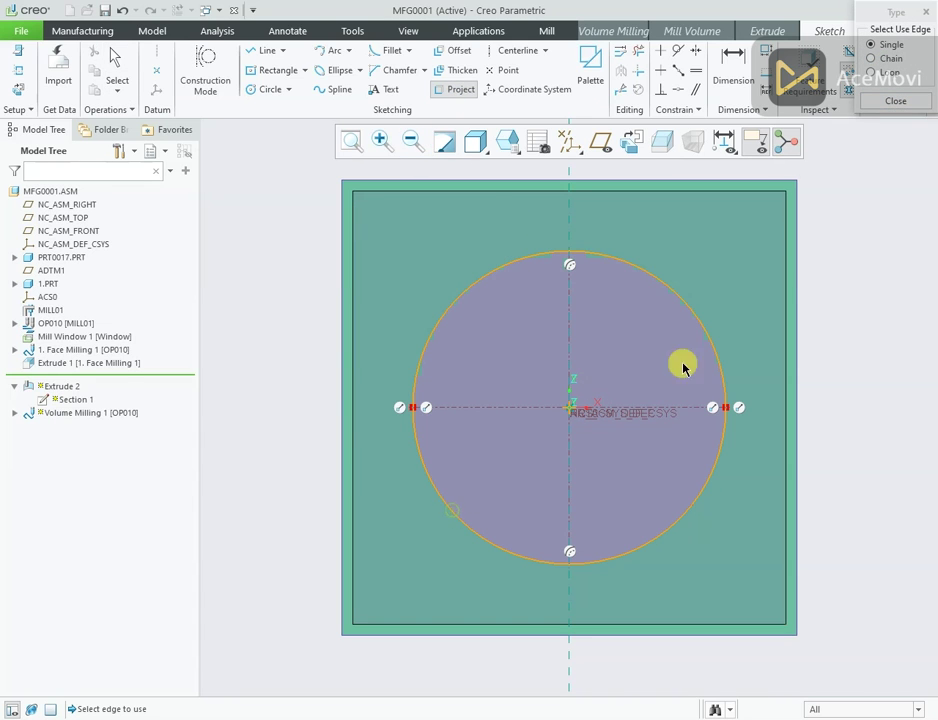
pyautogui.click(896, 99)
pyautogui.click(880, 76)
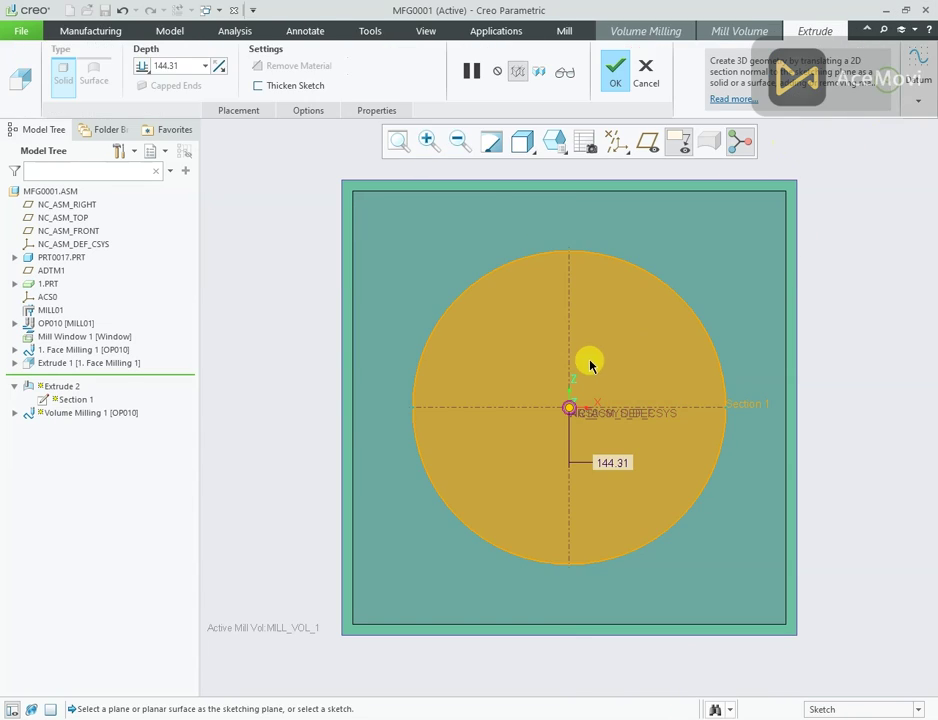
# Step: Extrude the projected circle as a solid up to the pocket's floor surface and complete the mill volume
pyautogui.moveTo(590, 360)
pyautogui.mouseDown(button='middle')
pyautogui.moveTo(545, 330)
pyautogui.moveTo(549, 290)
pyautogui.mouseUp(button='middle')
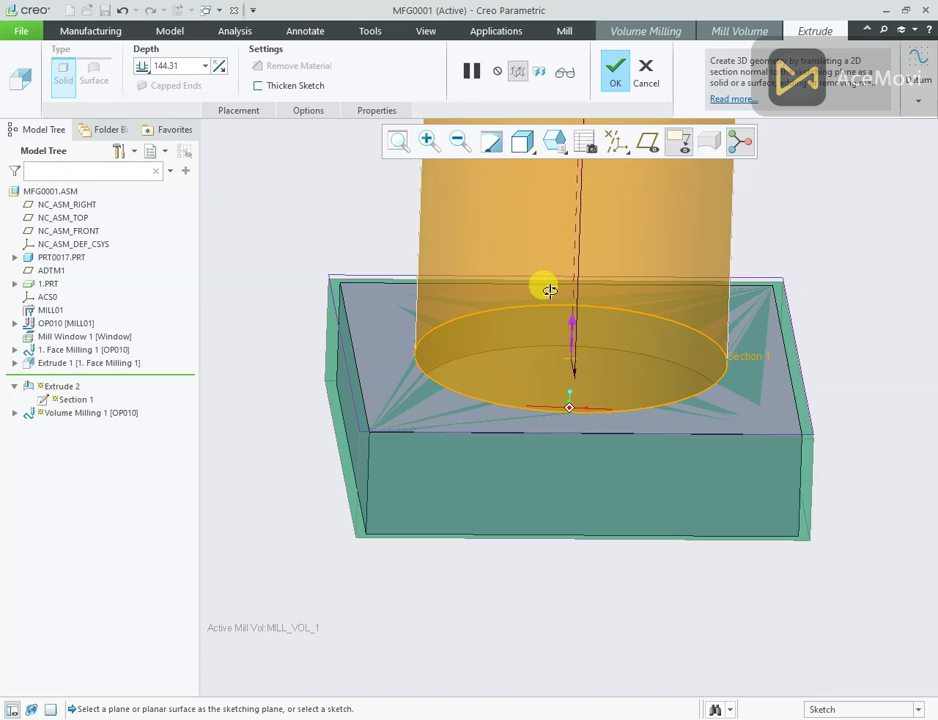
pyautogui.click(144, 68)
pyautogui.click(150, 116)
pyautogui.click(567, 396)
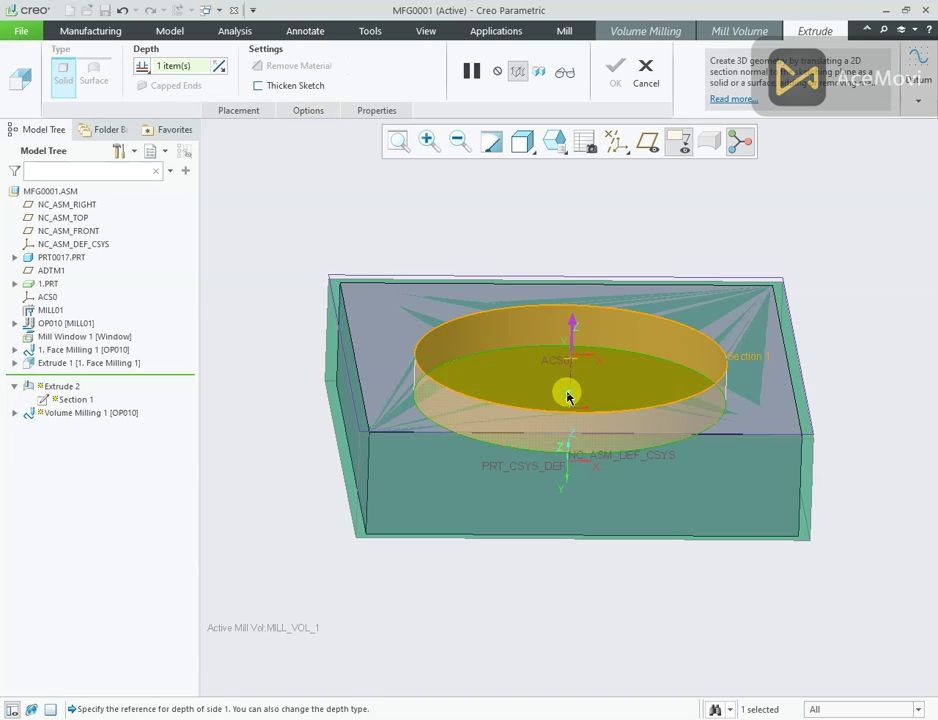
pyautogui.click(612, 78)
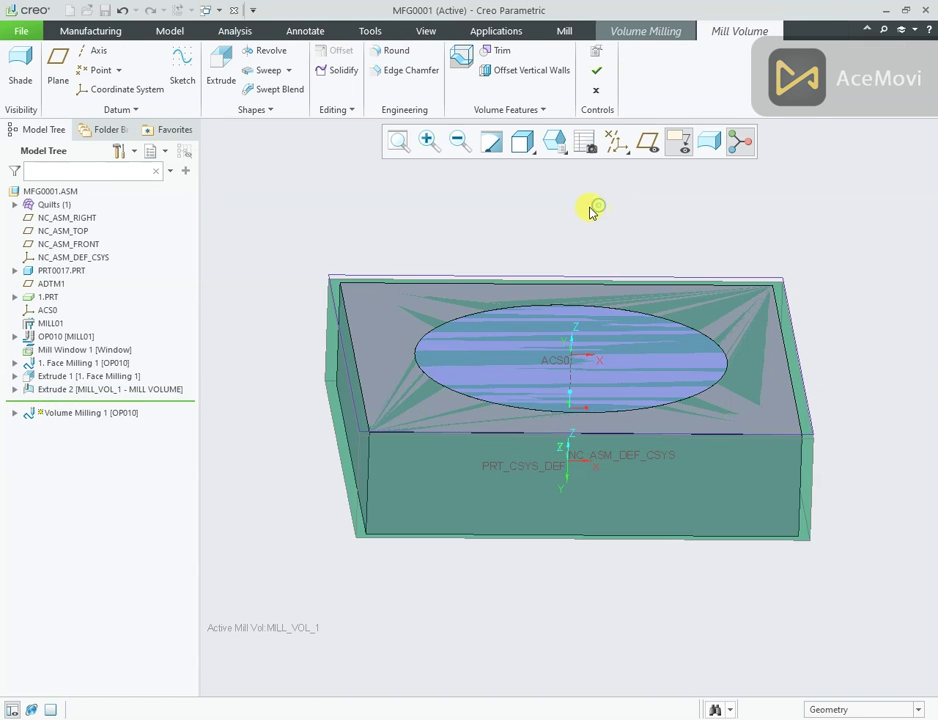
pyautogui.moveTo(575, 210)
pyautogui.mouseDown(button='middle')
pyautogui.moveTo(565, 203)
pyautogui.moveTo(588, 218)
pyautogui.moveTo(567, 205)
pyautogui.moveTo(570, 212)
pyautogui.mouseUp(button='middle')
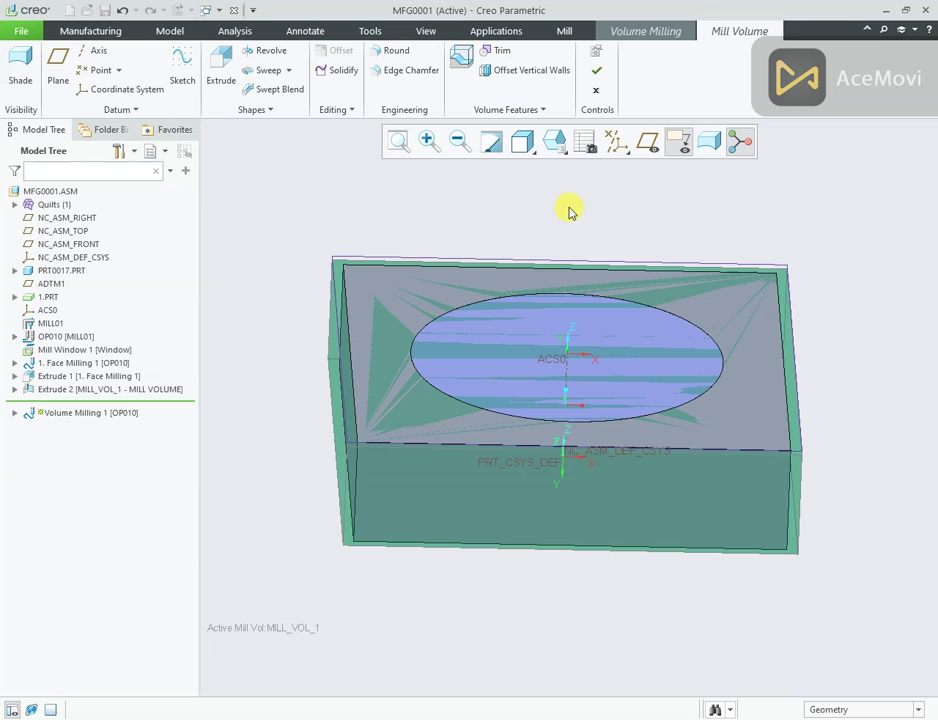
pyautogui.click(597, 78)
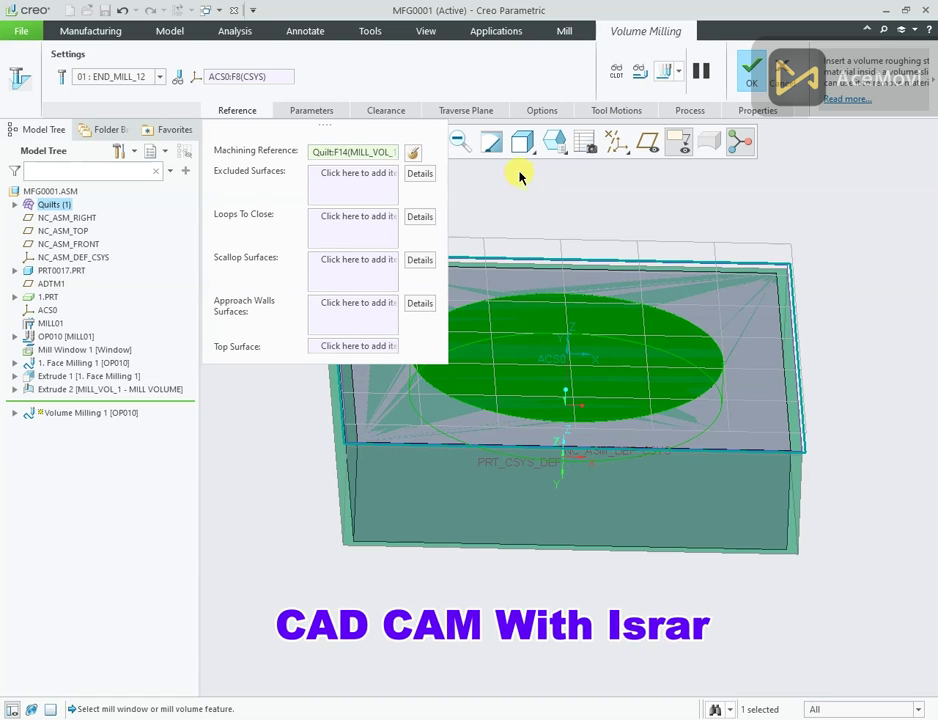
# Step: Remove the machining reference and pick the circular mill volume again as the reference
pyautogui.rightClick(360, 152)
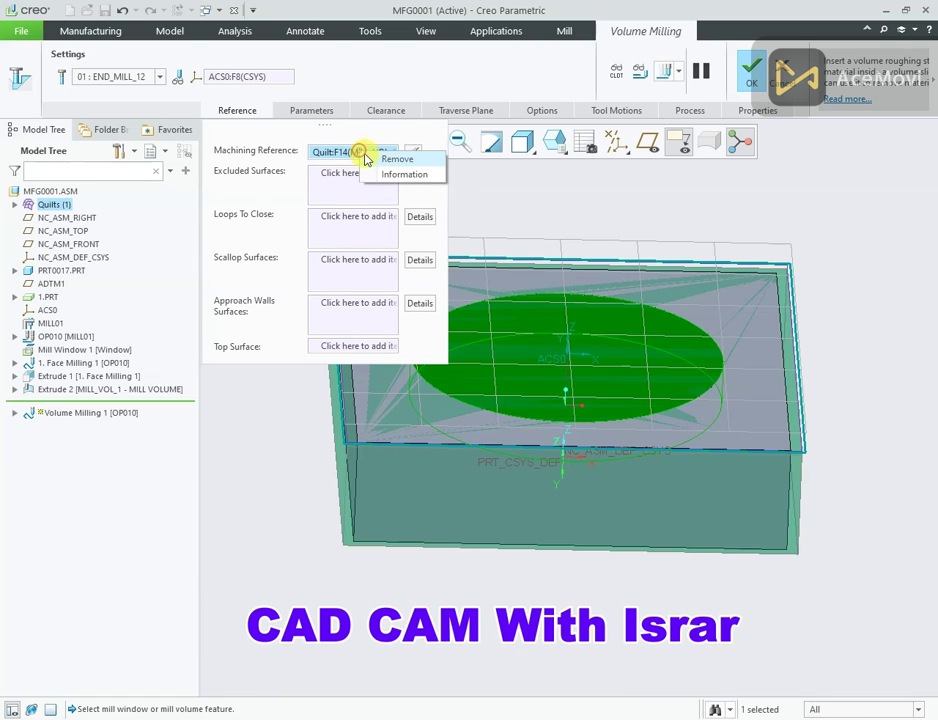
pyautogui.click(380, 157)
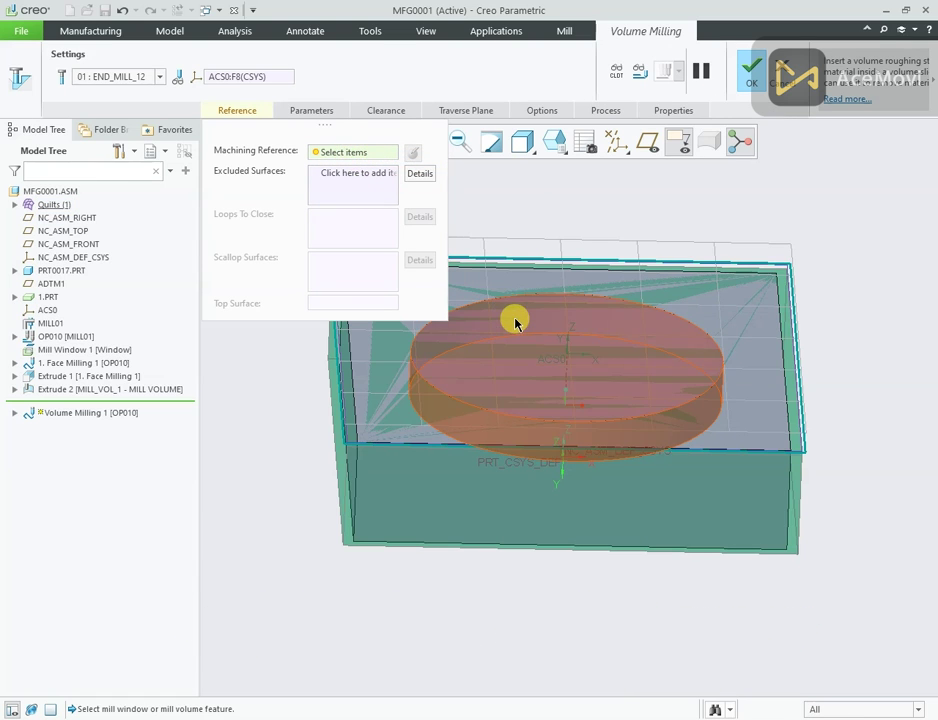
pyautogui.click(515, 320)
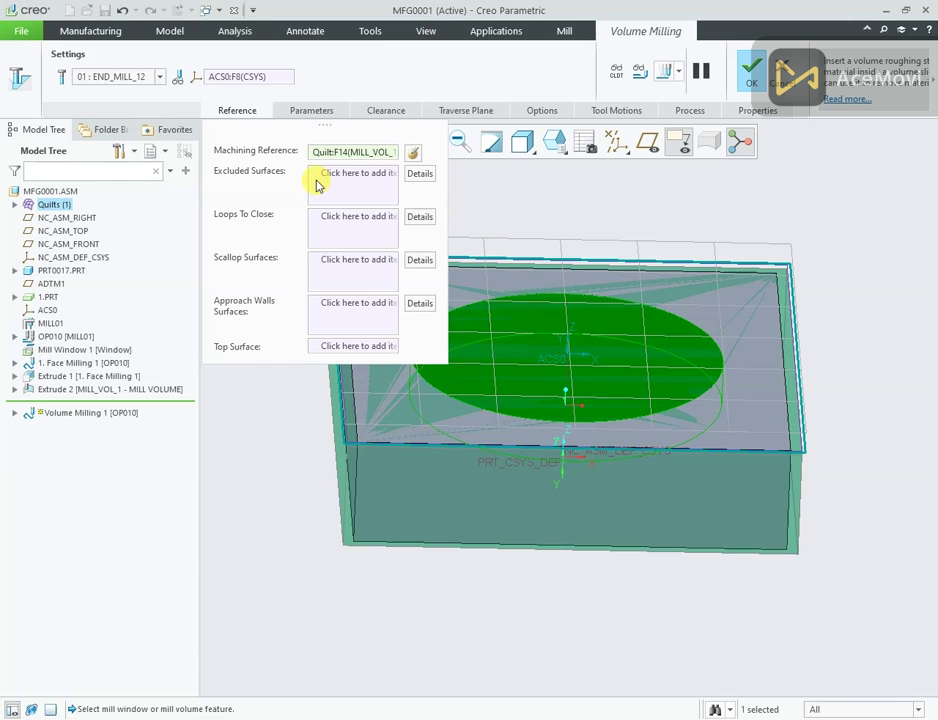
# Step: Set CUT_FEED to 800 in the volume milling parameters
pyautogui.click(320, 119)
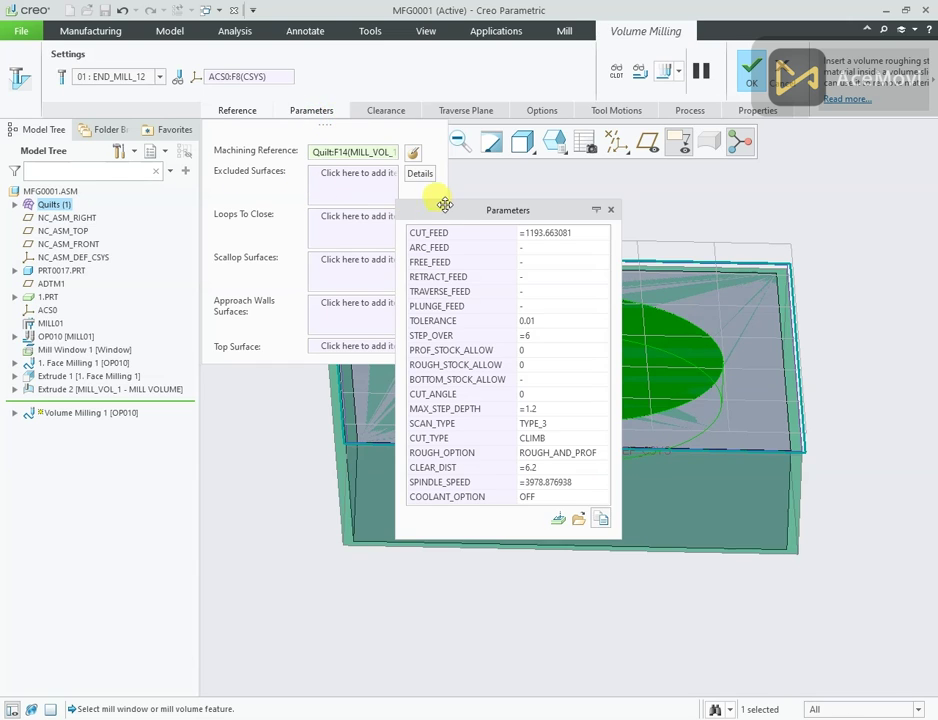
pyautogui.moveTo(444, 204); pyautogui.dragTo(363, 159)
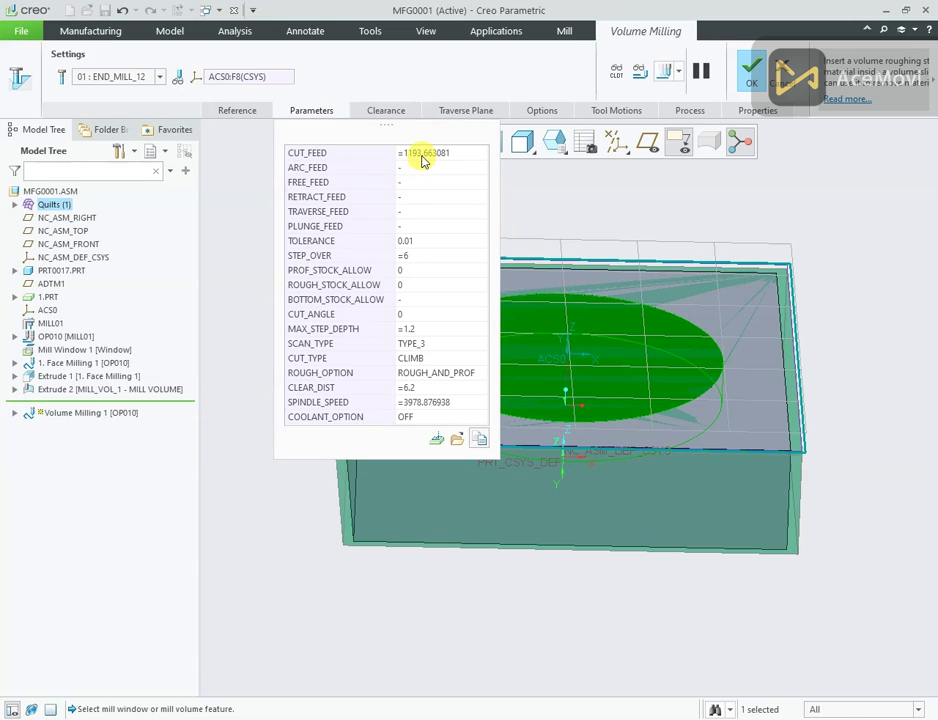
pyautogui.click(422, 155)
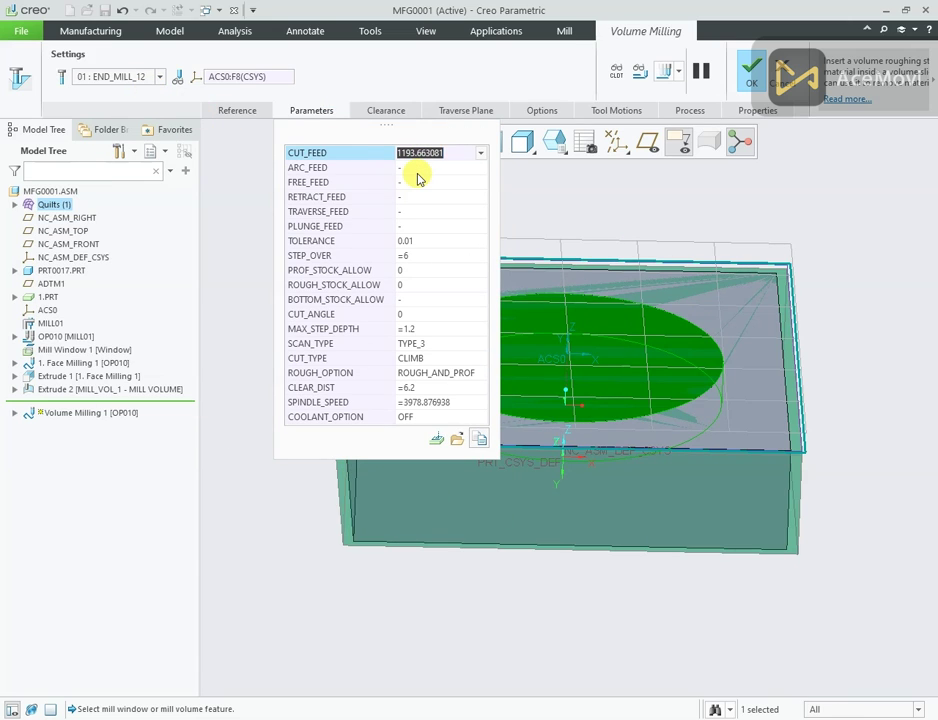
pyautogui.write('800')
pyautogui.click(416, 170)
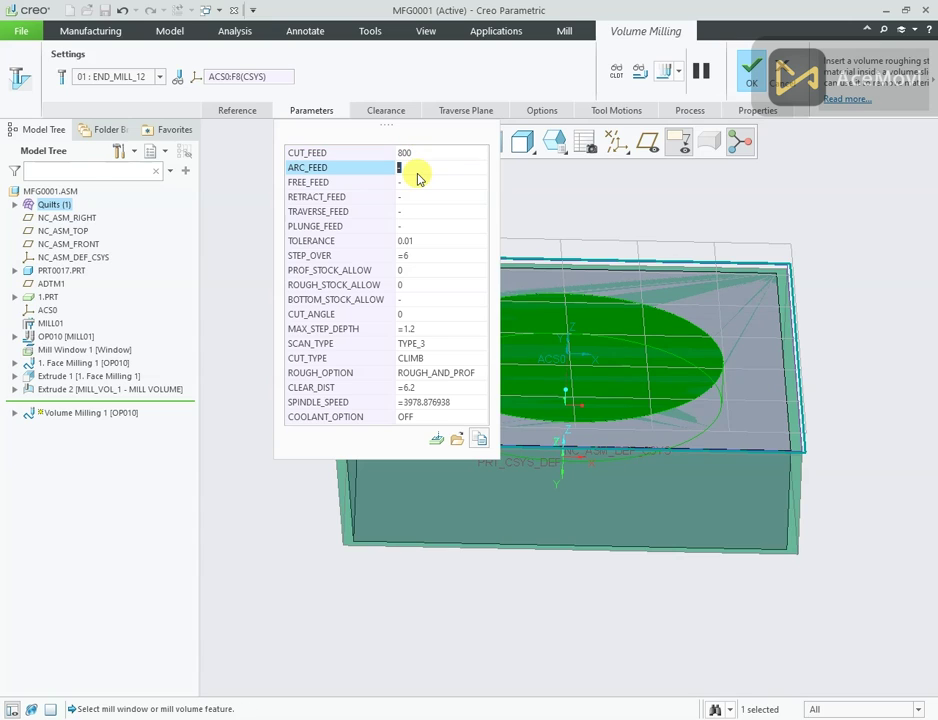
# Step: Set FREE_FEED and RETRACT_FEED to 1000 and PLUNGE_FEED to 300
pyautogui.press('Down')
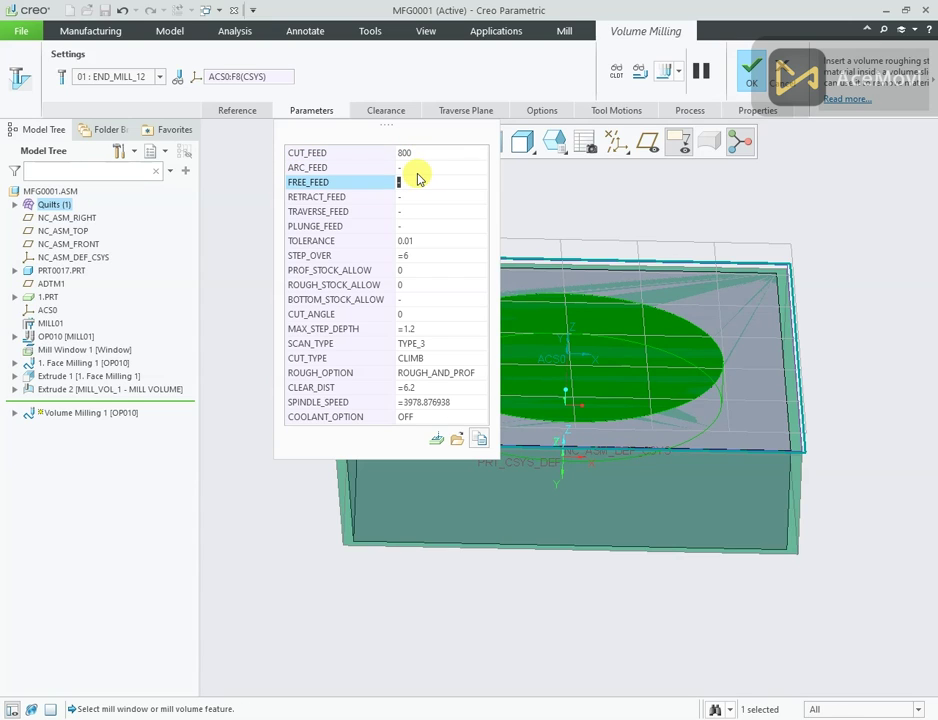
pyautogui.write('1000')
pyautogui.press('Down')
pyautogui.write('1')
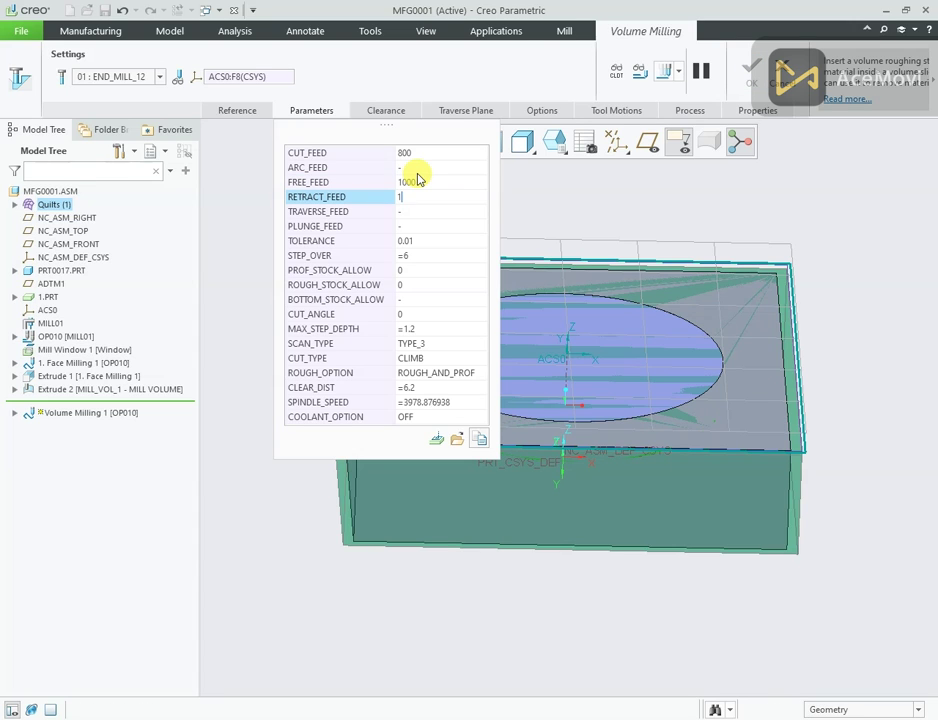
pyautogui.write('000')
pyautogui.press('Down')
pyautogui.press('Down')
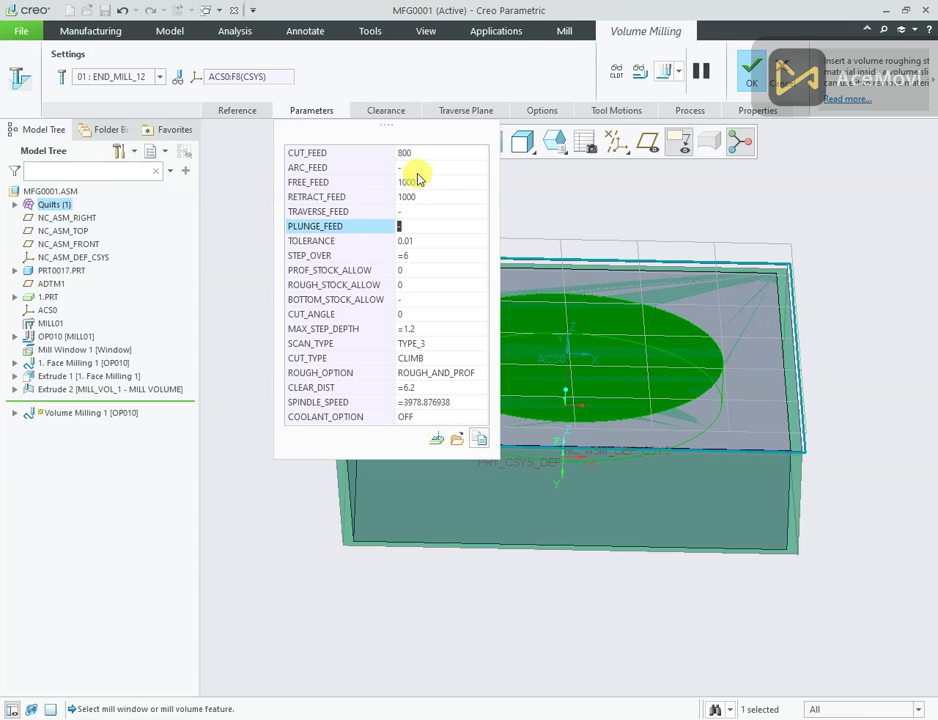
pyautogui.write('5')
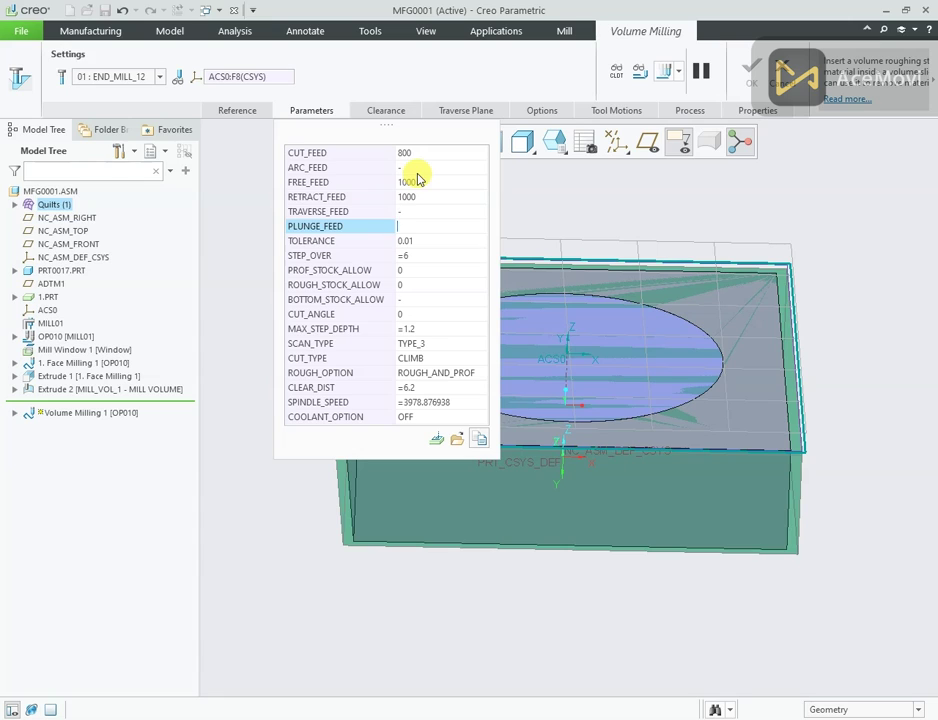
pyautogui.press('Down')
# Step: Set STEP_OVER to 5, PROF_STOCK_ALLOW to 0 and MAX_STEP_DEPTH to 0.3
pyautogui.press('Down')
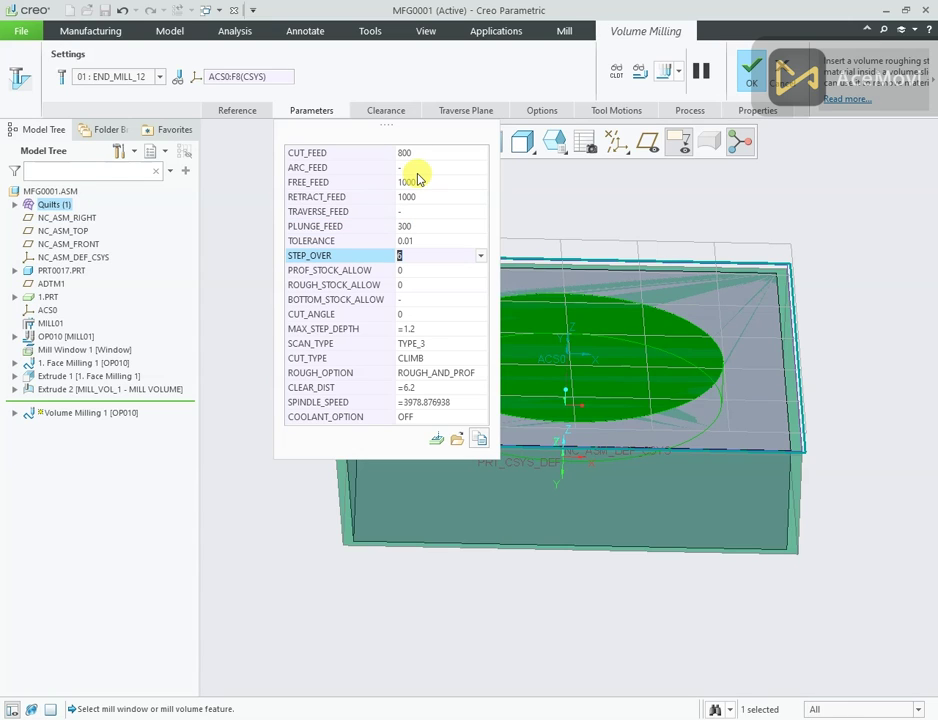
pyautogui.write('5')
pyautogui.press('Down')
pyautogui.write('0')
pyautogui.press('Down')
pyautogui.press('Down')
pyautogui.press('Down')
pyautogui.press('Down')
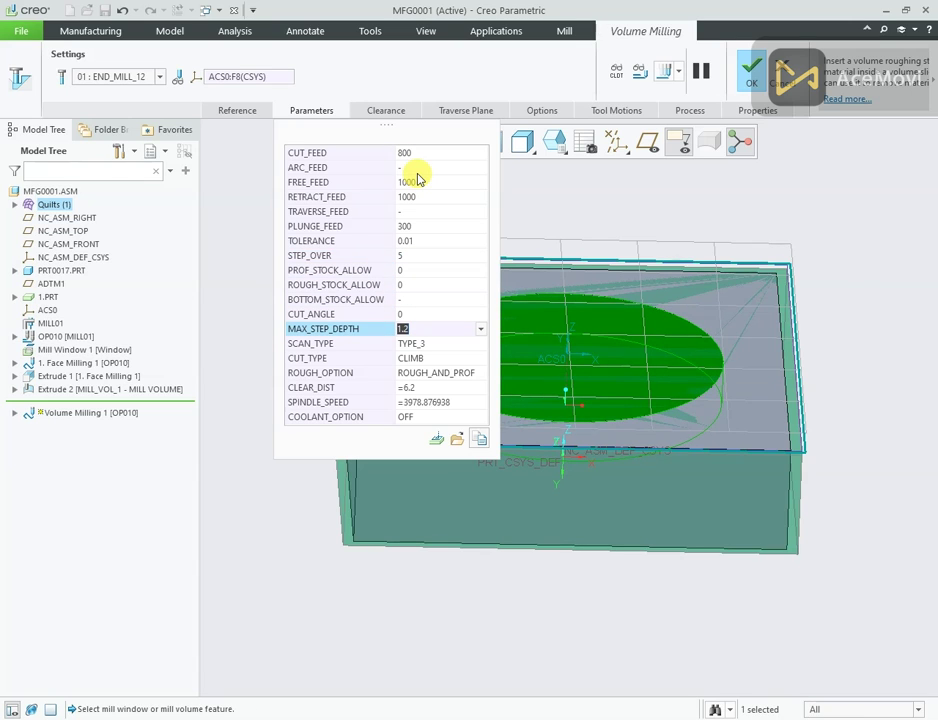
pyautogui.write('0.3')
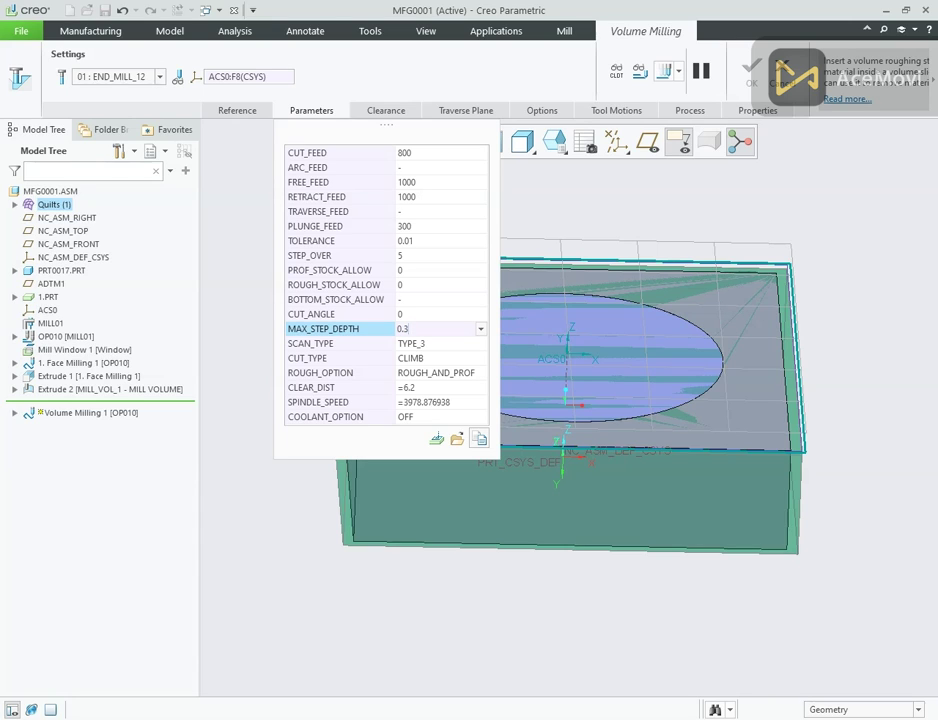
pyautogui.press('Down')
# Step: Set CLEAR_DIST to 10 and SPINDLE_SPEED to 3000
pyautogui.press('Down')
pyautogui.press('Down')
pyautogui.press('Down')
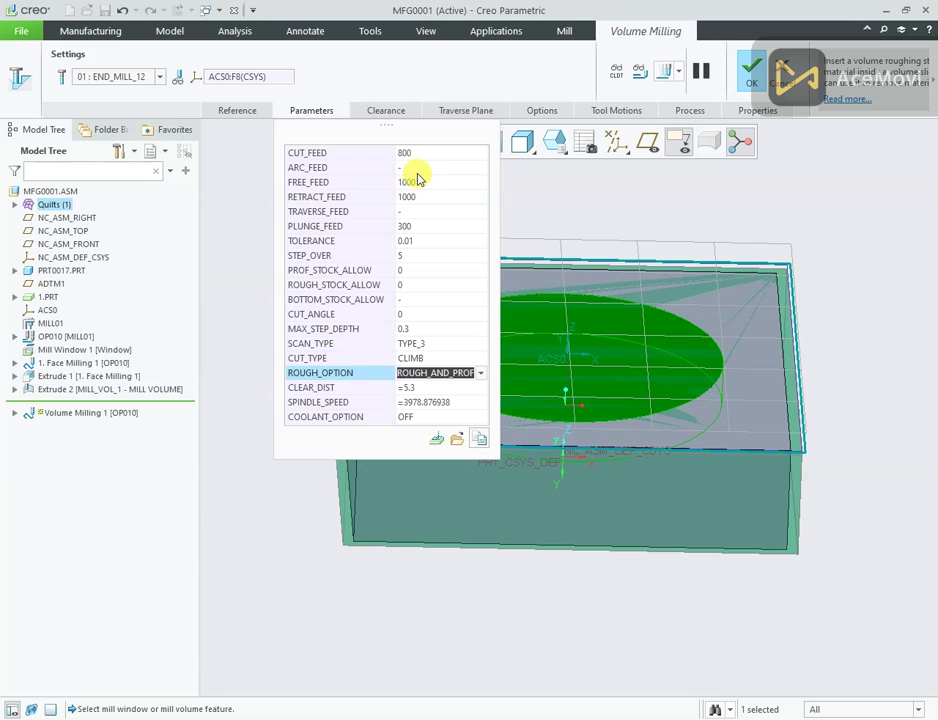
pyautogui.write('10')
pyautogui.press('Down')
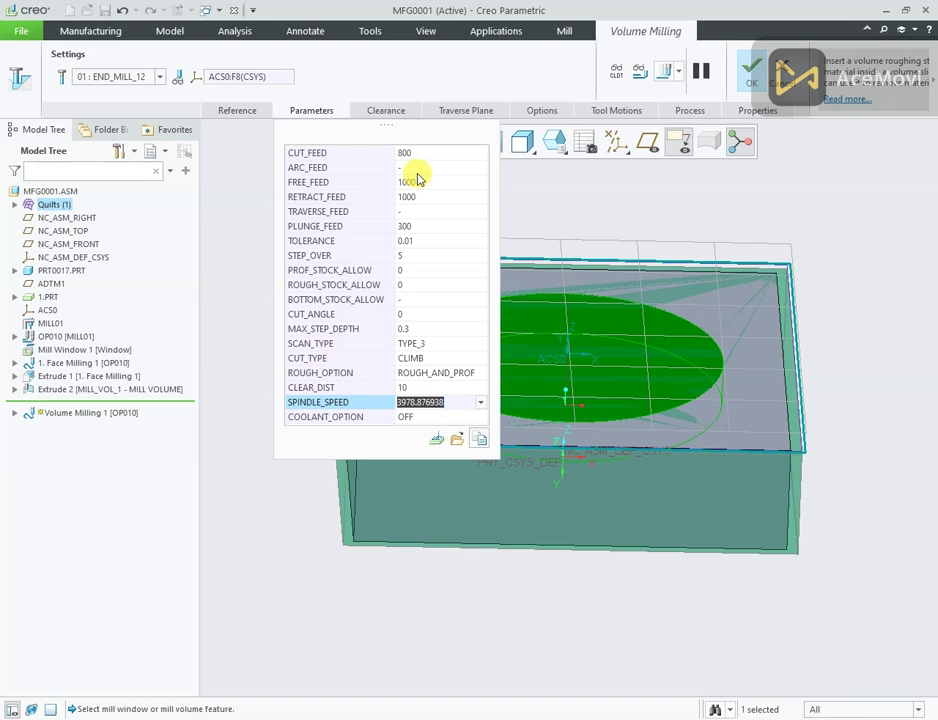
pyautogui.write('5')
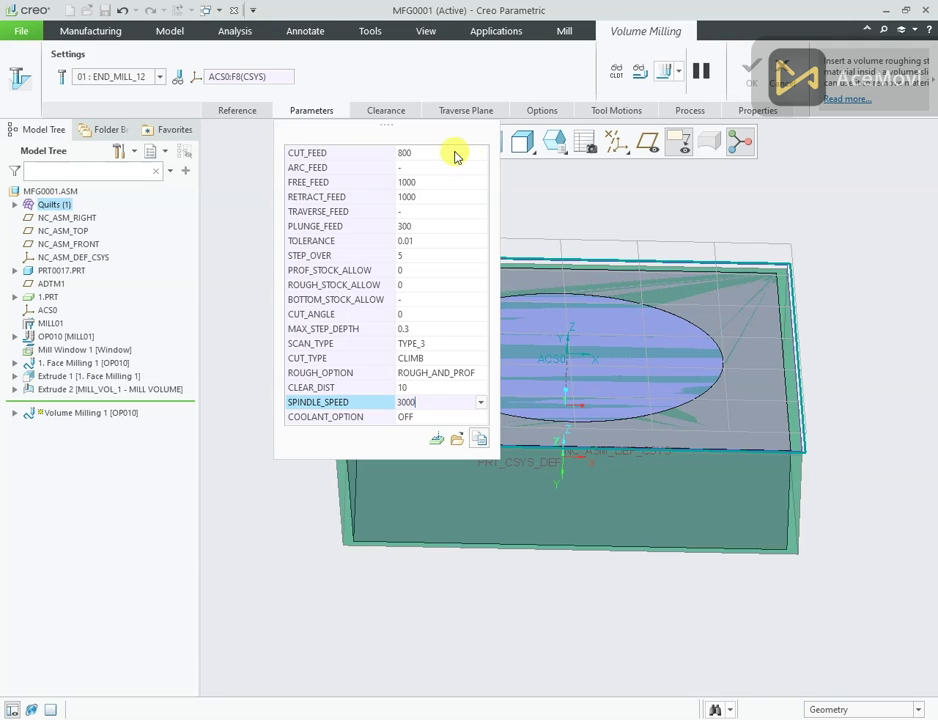
# Step: Review the clearance, traverse plane, options and tool motion settings, and calculate the machining time of the sequence
pyautogui.click(387, 111)
pyautogui.moveTo(444, 283); pyautogui.dragTo(578, 370, button='middle')
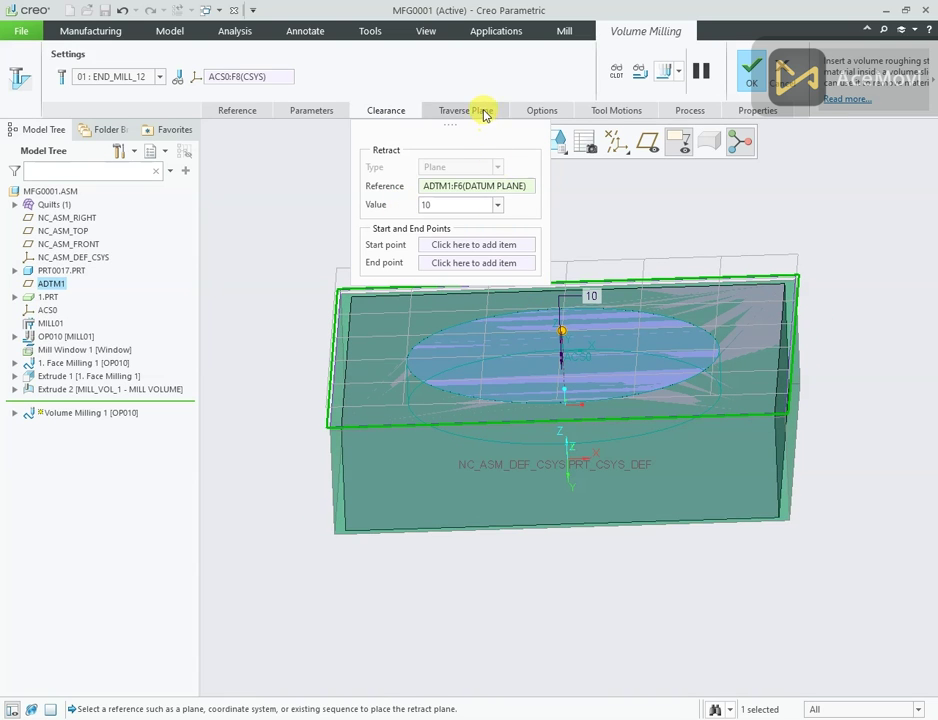
pyautogui.click(482, 111)
pyautogui.click(548, 114)
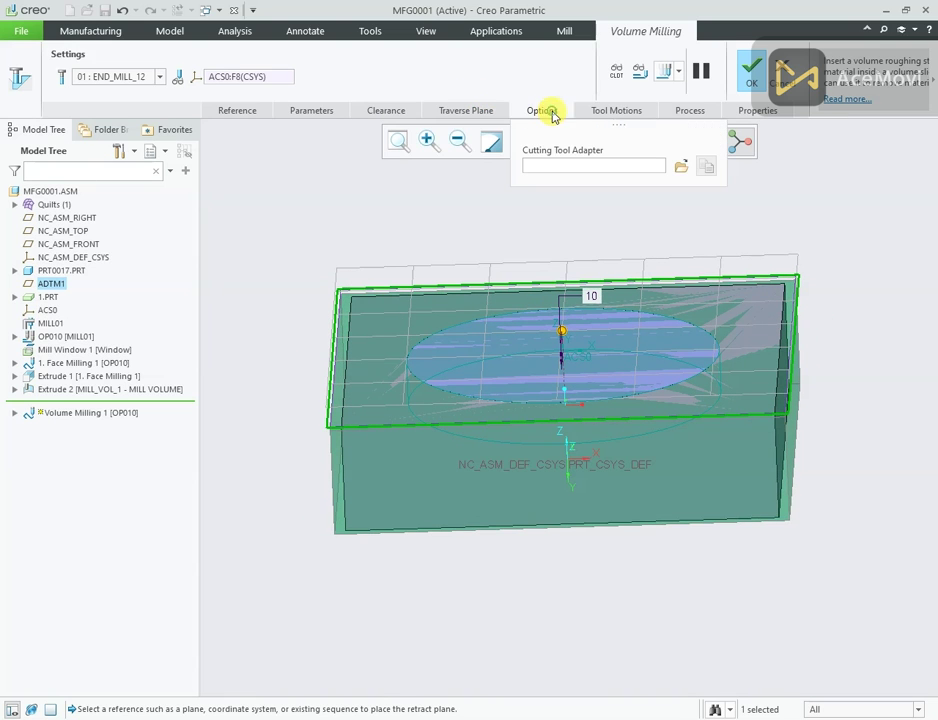
pyautogui.click(614, 111)
pyautogui.click(694, 111)
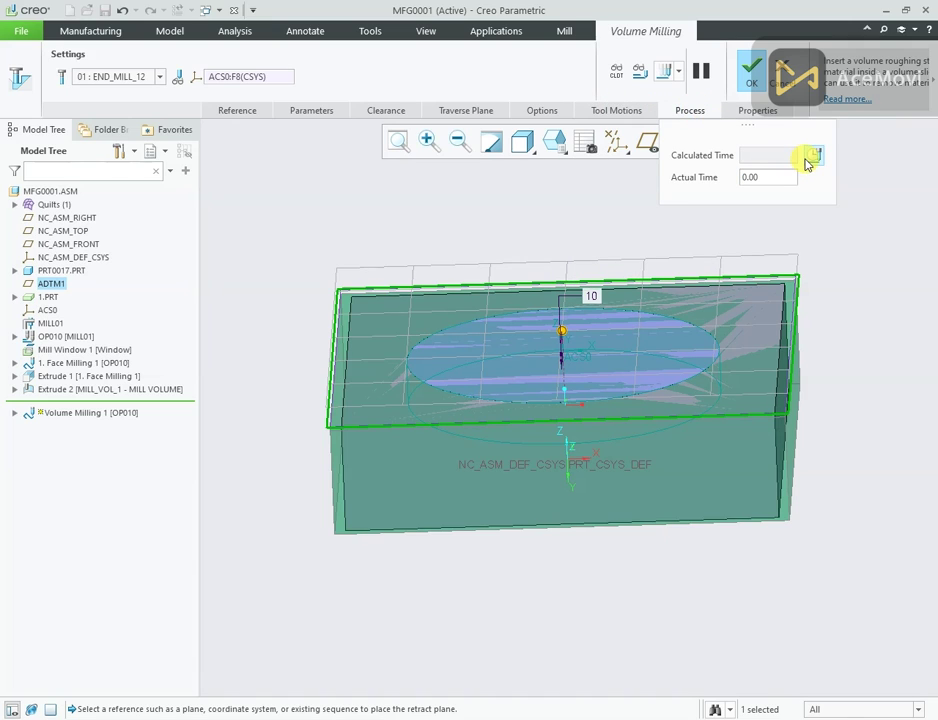
pyautogui.click(805, 157)
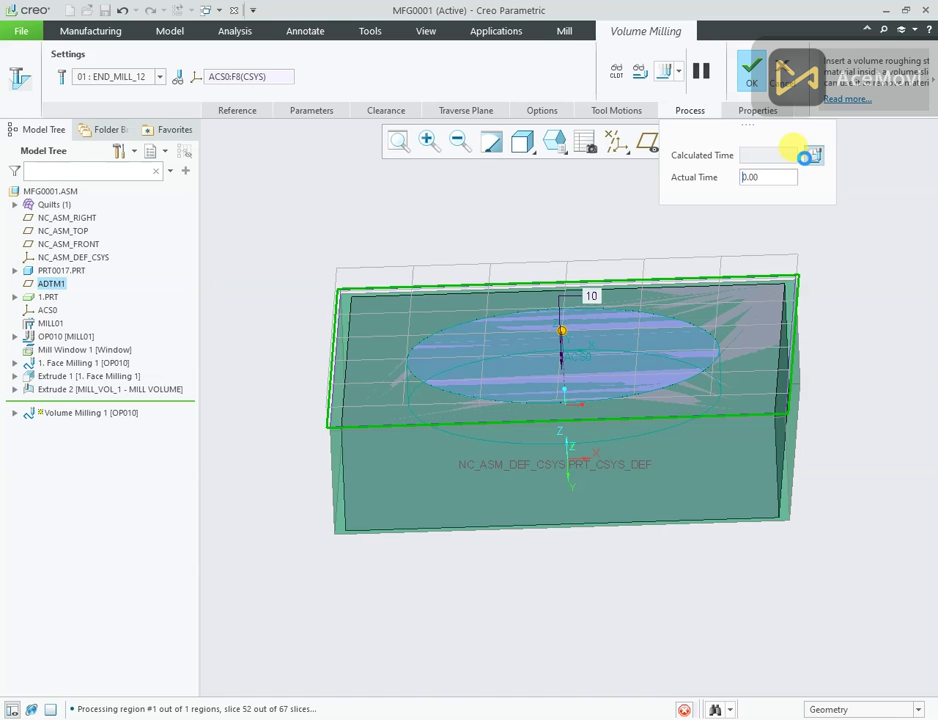
pyautogui.moveTo(600, 300); pyautogui.dragTo(555, 325, button='middle')
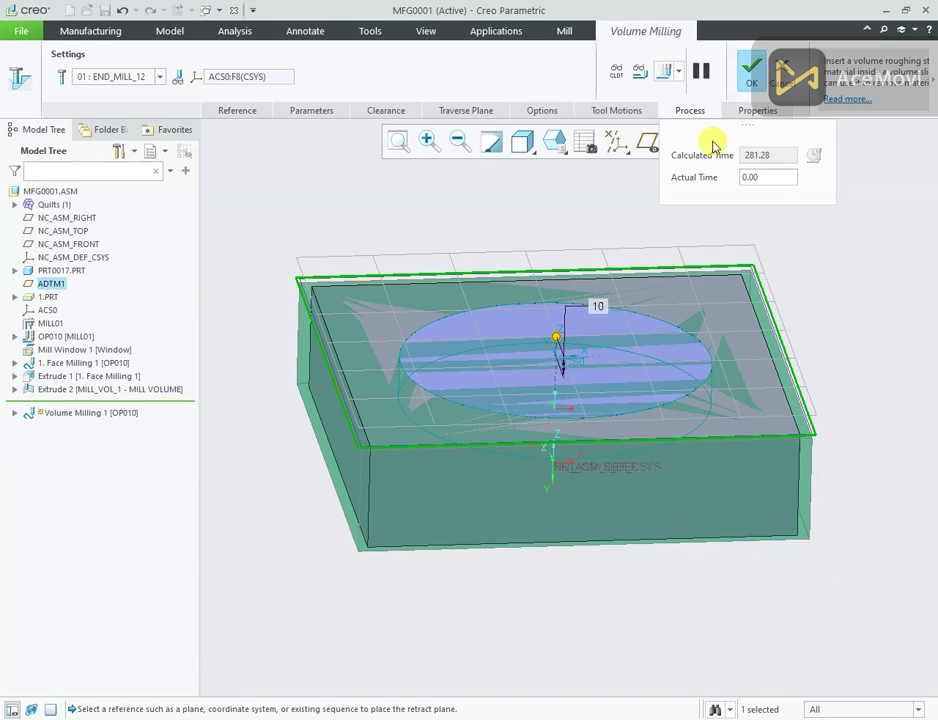
# Step: Open the tool path playback for the volume milling sequence and hide the Extrude 2 mill volume
pyautogui.click(665, 74)
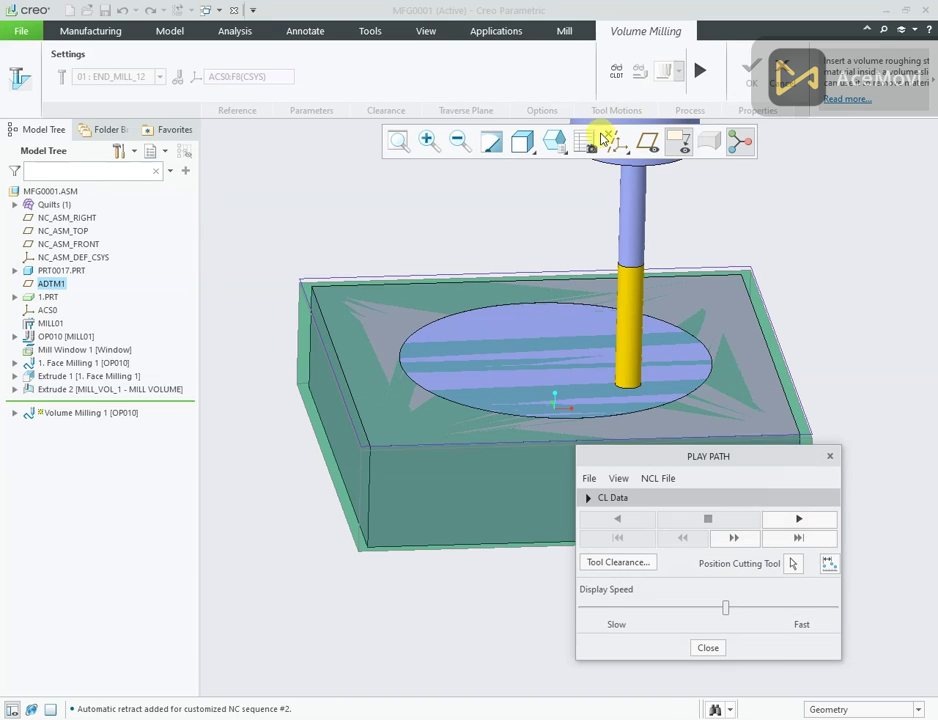
pyautogui.rightClick(84, 390)
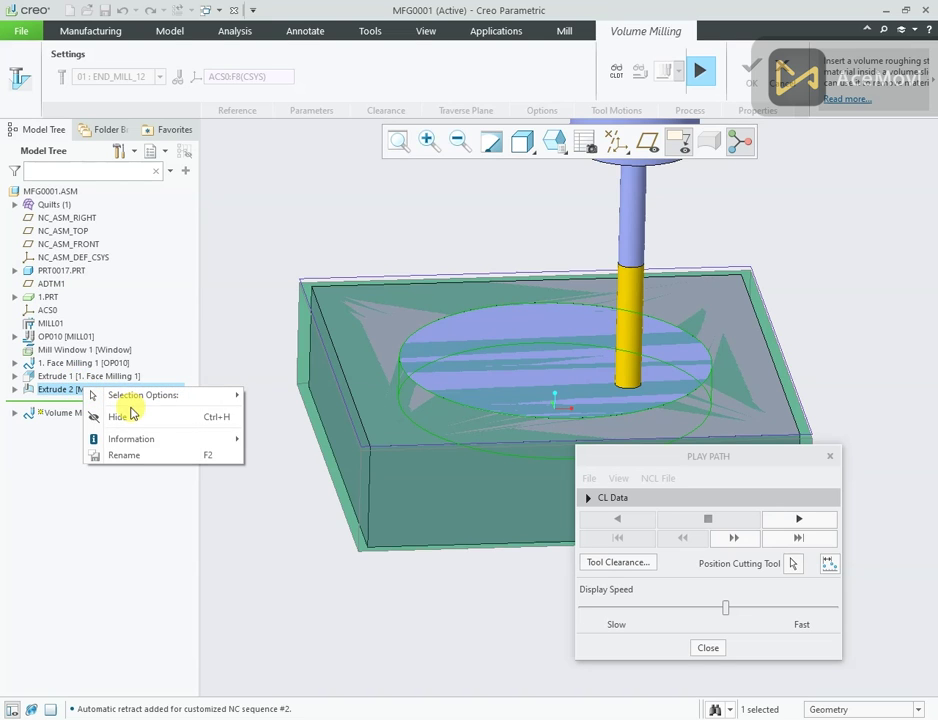
pyautogui.click(118, 417)
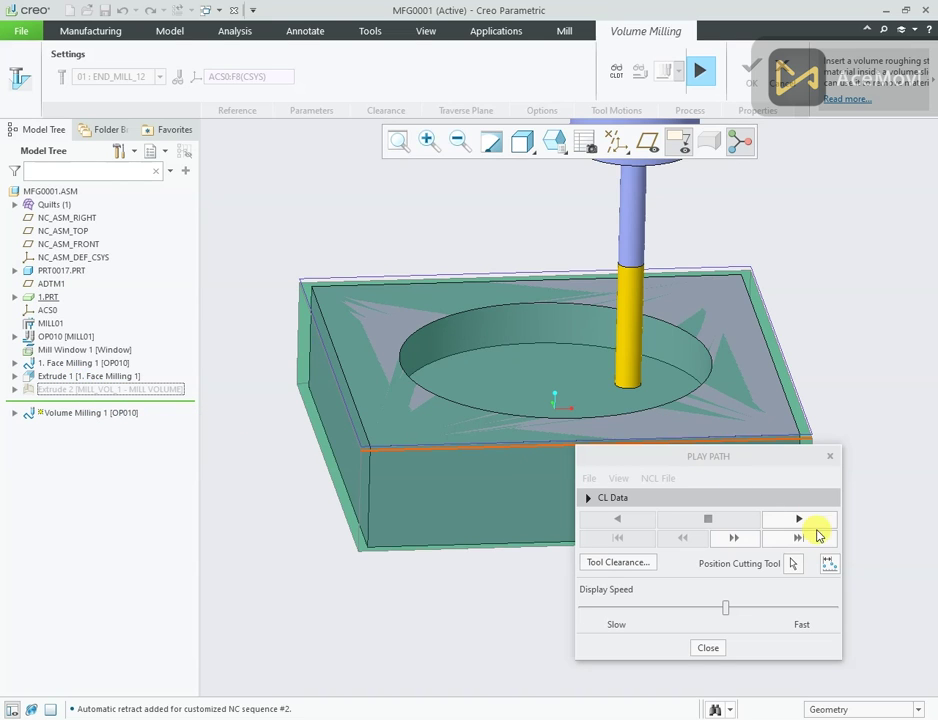
# Step: Display the complete tool path in the circular pocket
pyautogui.click(796, 566)
pyautogui.moveTo(498, 311); pyautogui.dragTo(450, 287, button='middle')
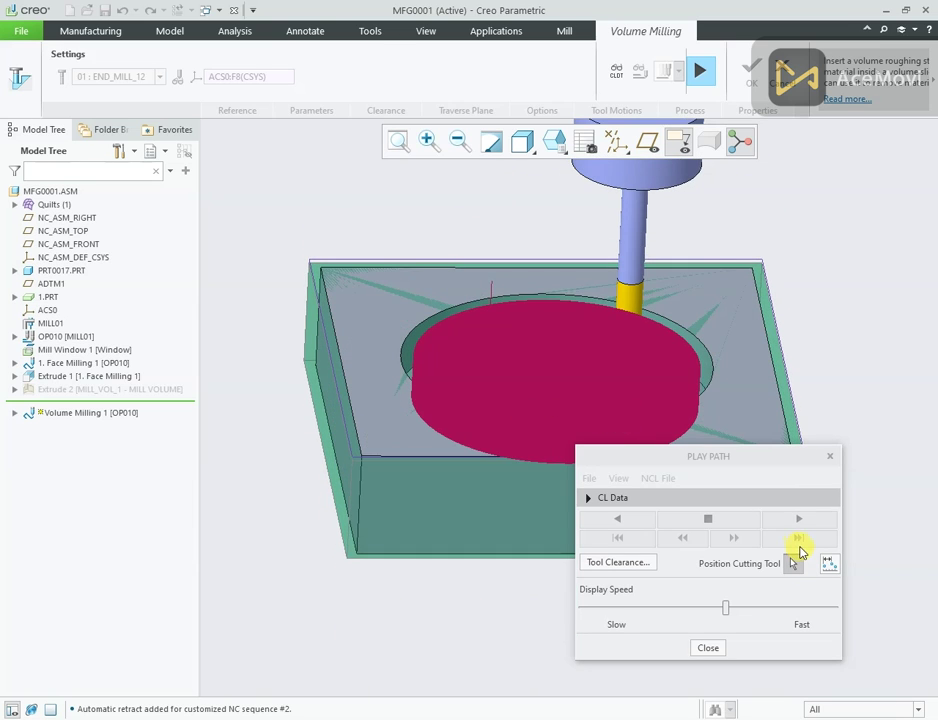
pyautogui.click(796, 567)
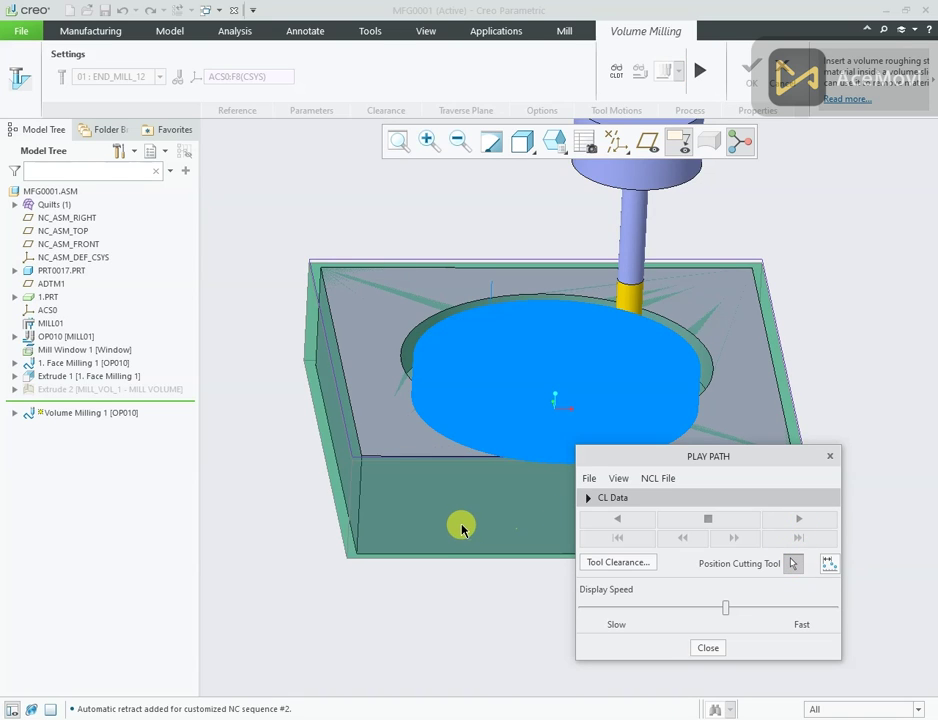
# Step: Close the tool path playback, decline cancelling the volume milling definition and accept the sequence
pyautogui.press('Escape')
pyautogui.press('Escape')
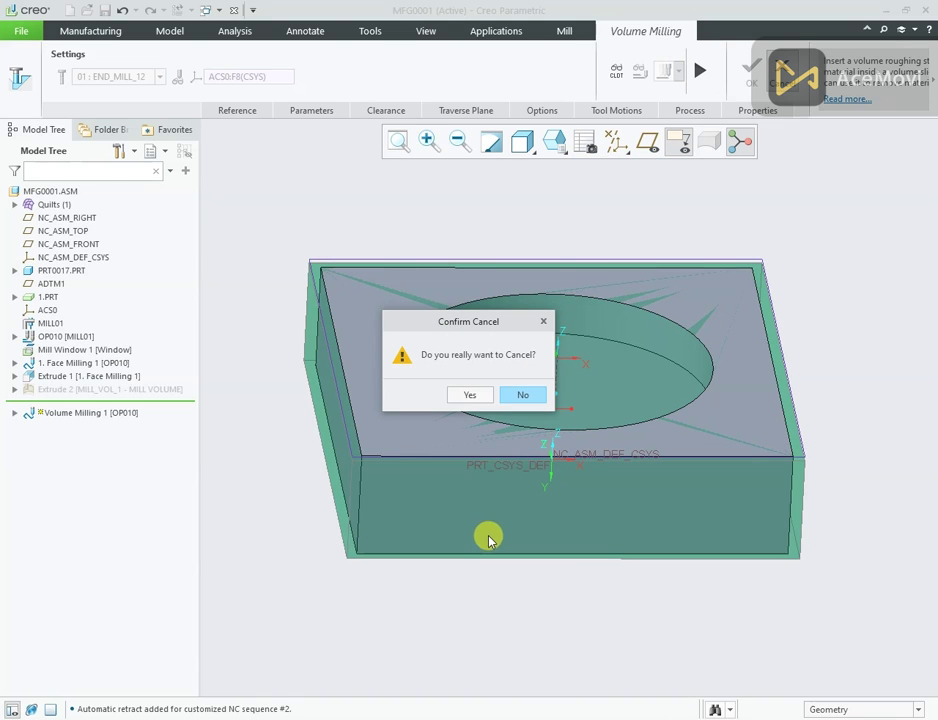
pyautogui.click(525, 398)
pyautogui.click(740, 82)
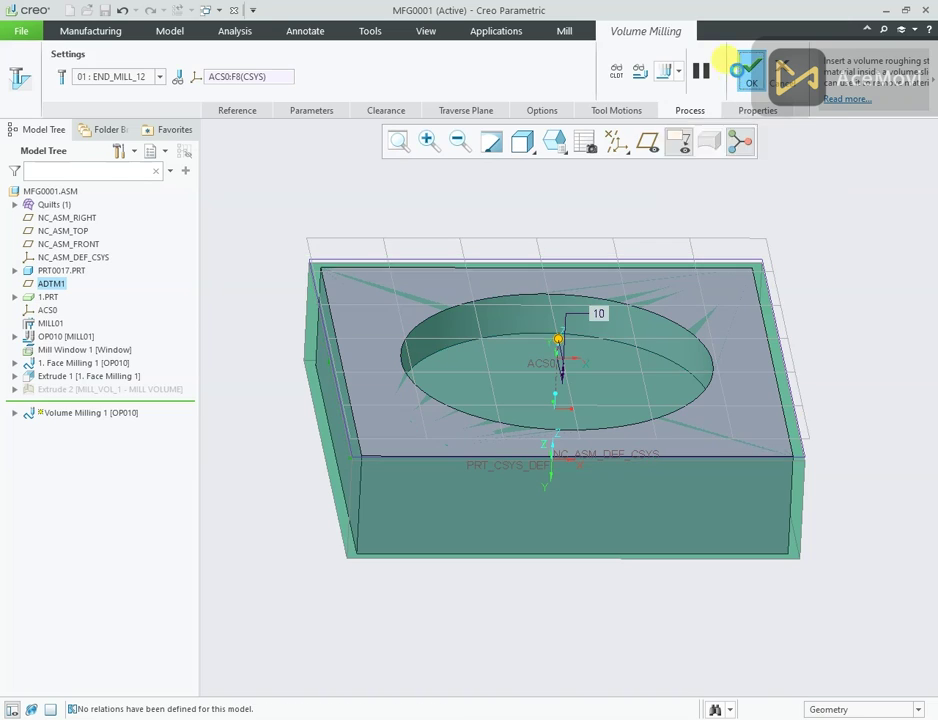
# Step: Play the tool path of the finished Volume Milling 1 sequence, watch the tool motion, and close the playback
pyautogui.rightClick(57, 404)
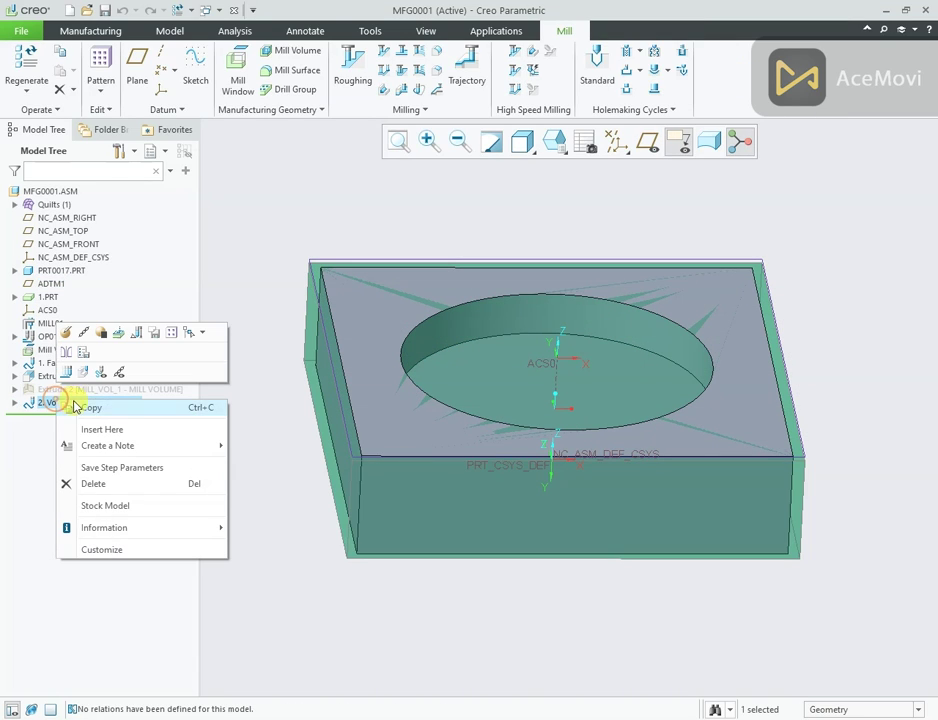
pyautogui.click(63, 374)
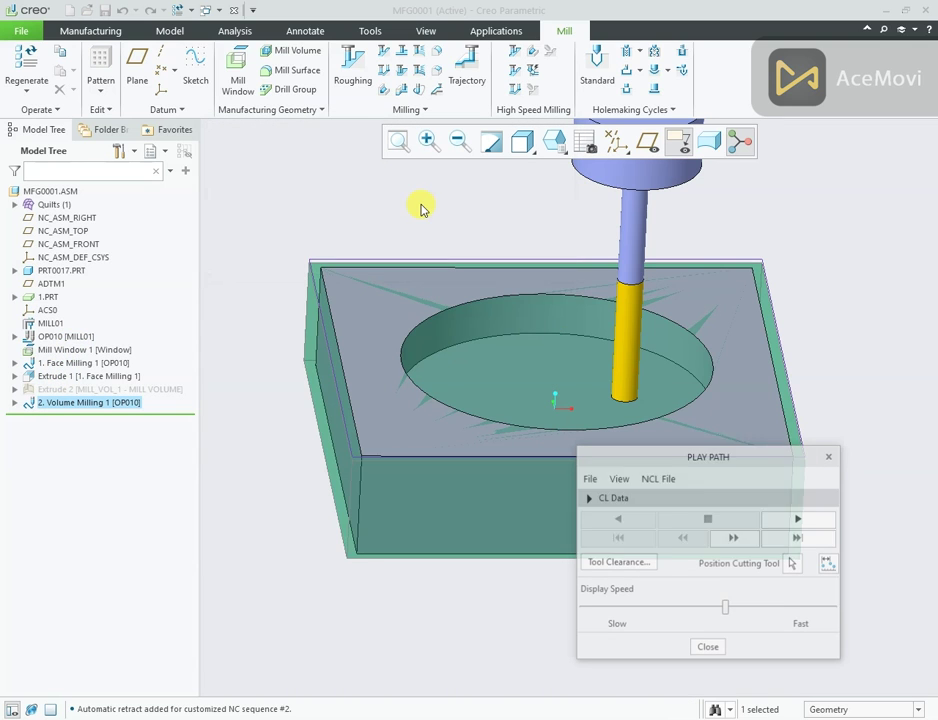
pyautogui.click(792, 515)
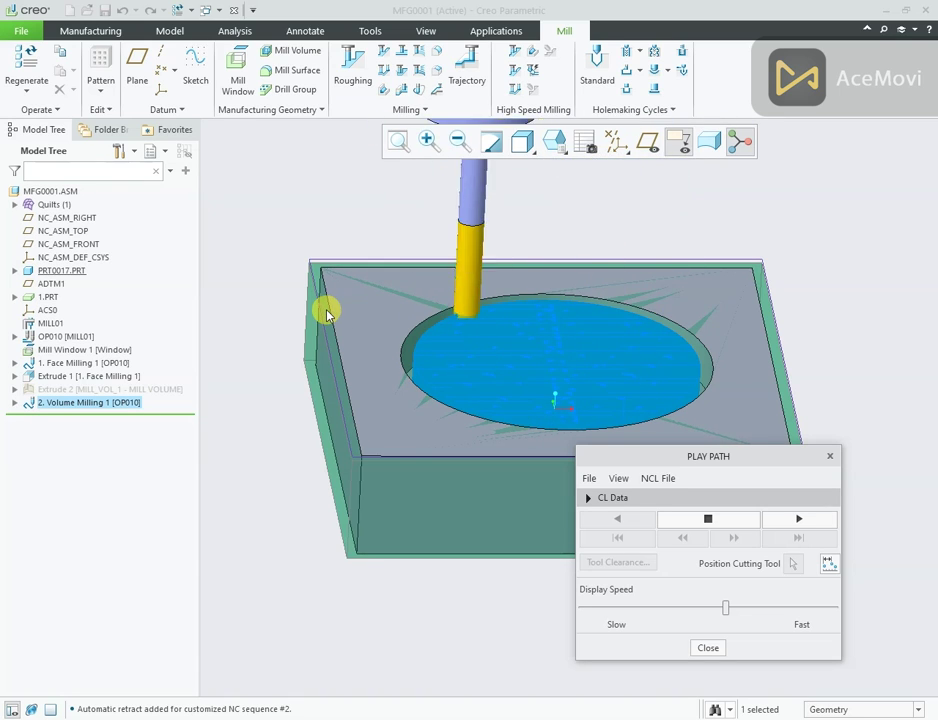
pyautogui.moveTo(325, 310); pyautogui.dragTo(419, 307, button='middle')
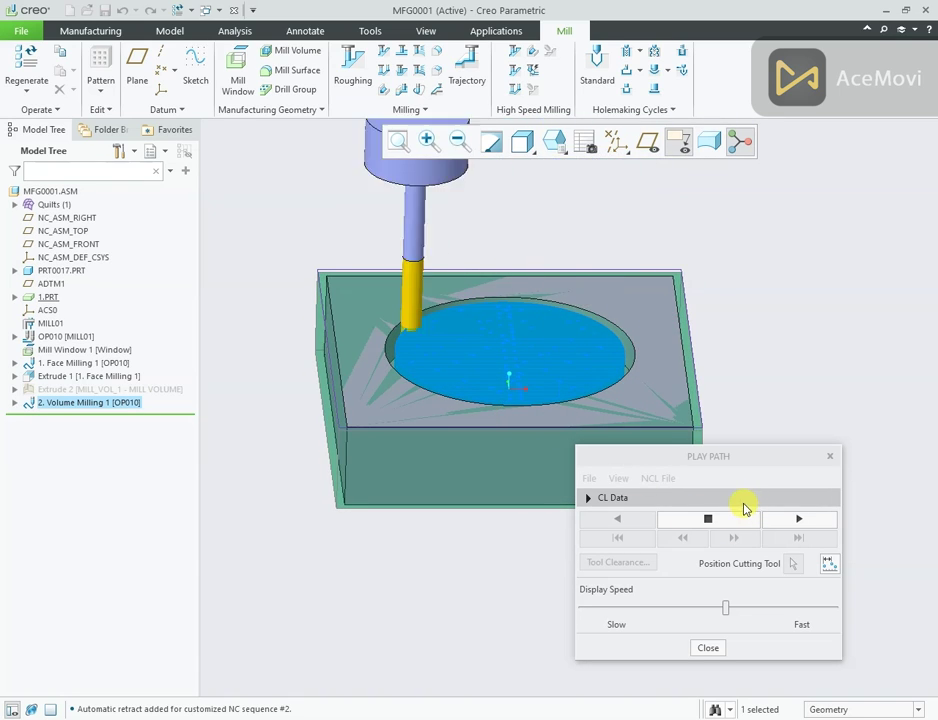
pyautogui.moveTo(727, 458); pyautogui.dragTo(801, 529)
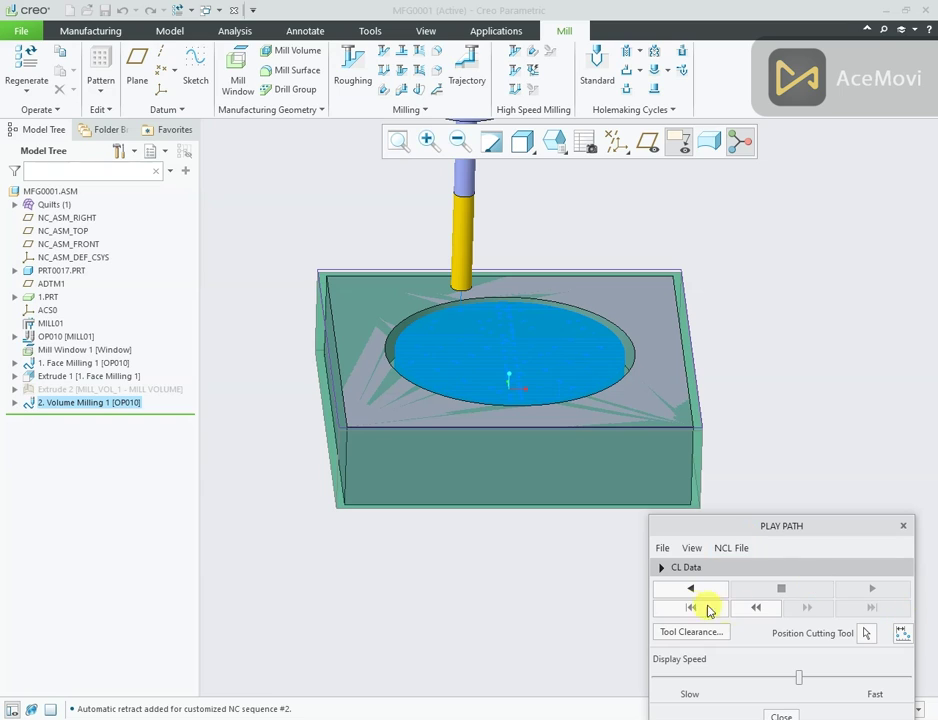
pyautogui.click(780, 714)
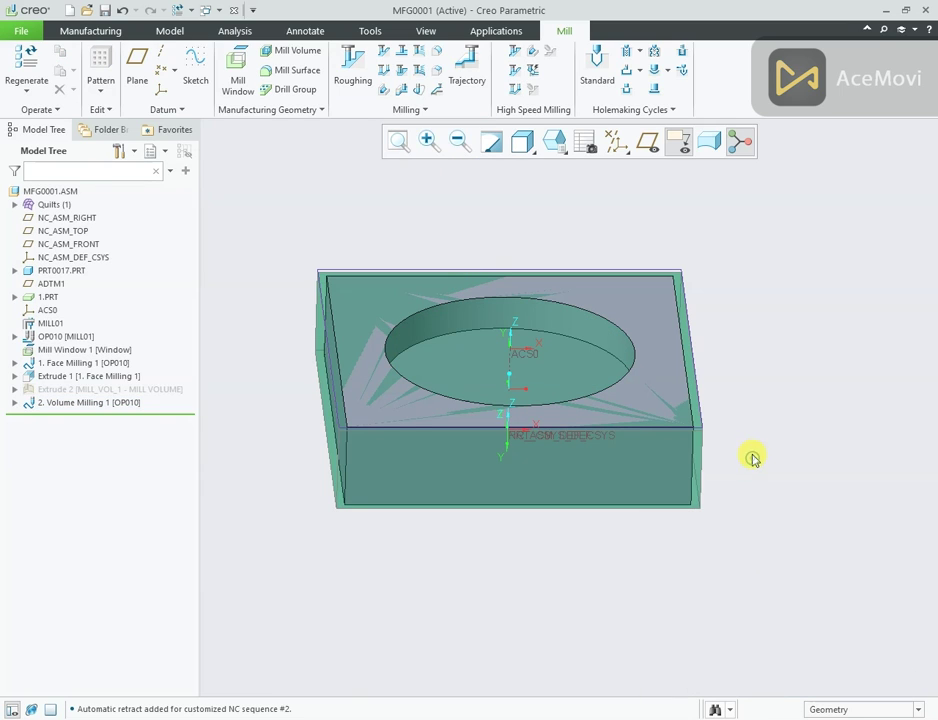
# Step: Start the material removal simulation for Volume Milling 1, open its playback, and show the reference part with the stock
pyautogui.click(88, 403)
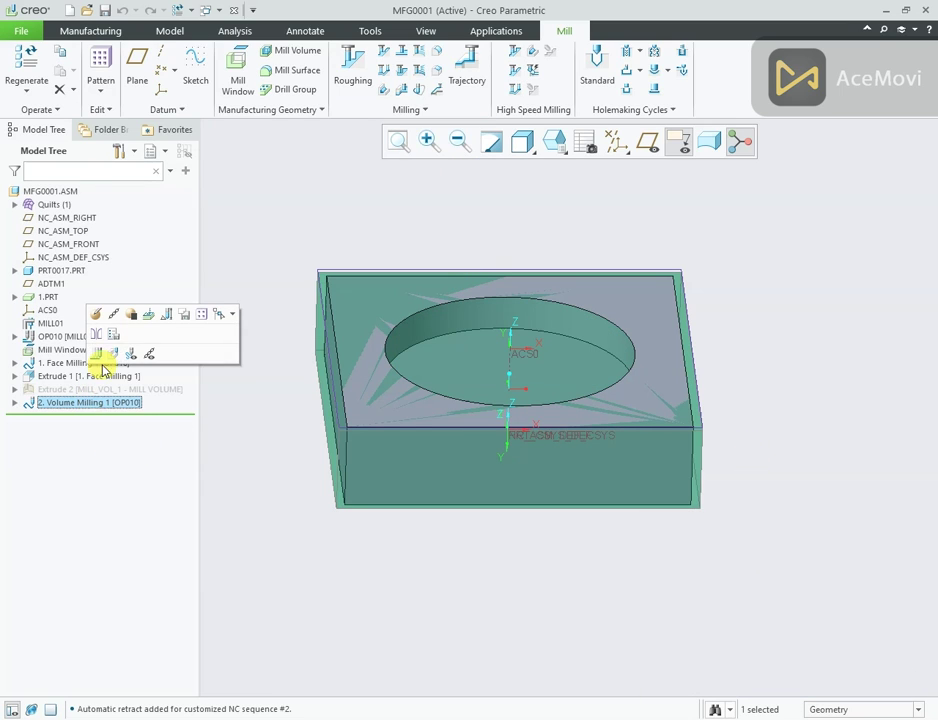
pyautogui.click(116, 356)
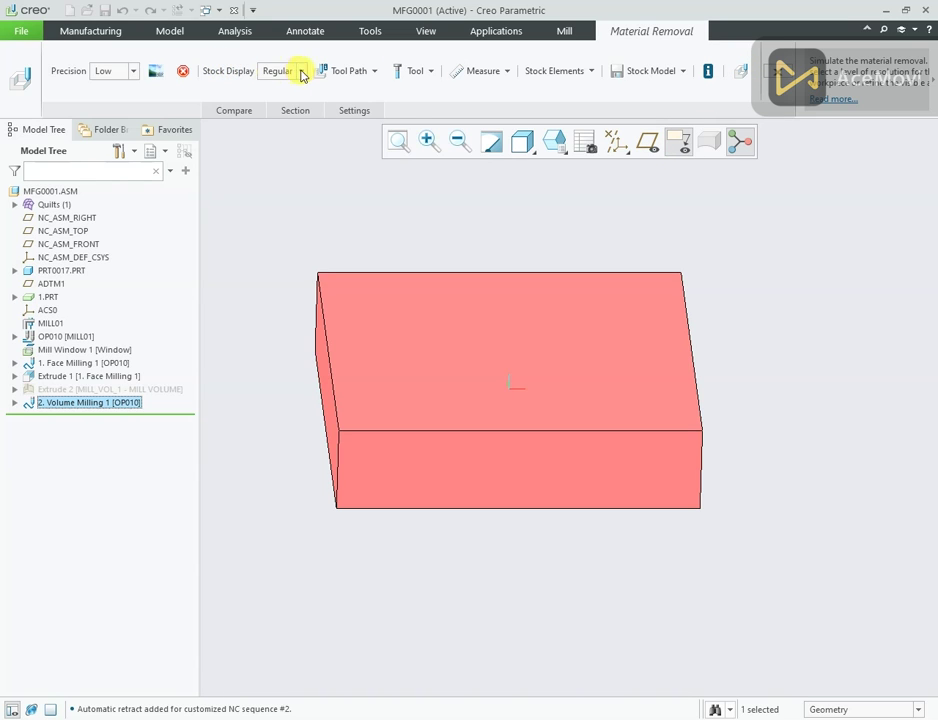
pyautogui.click(340, 71)
pyautogui.click(344, 104)
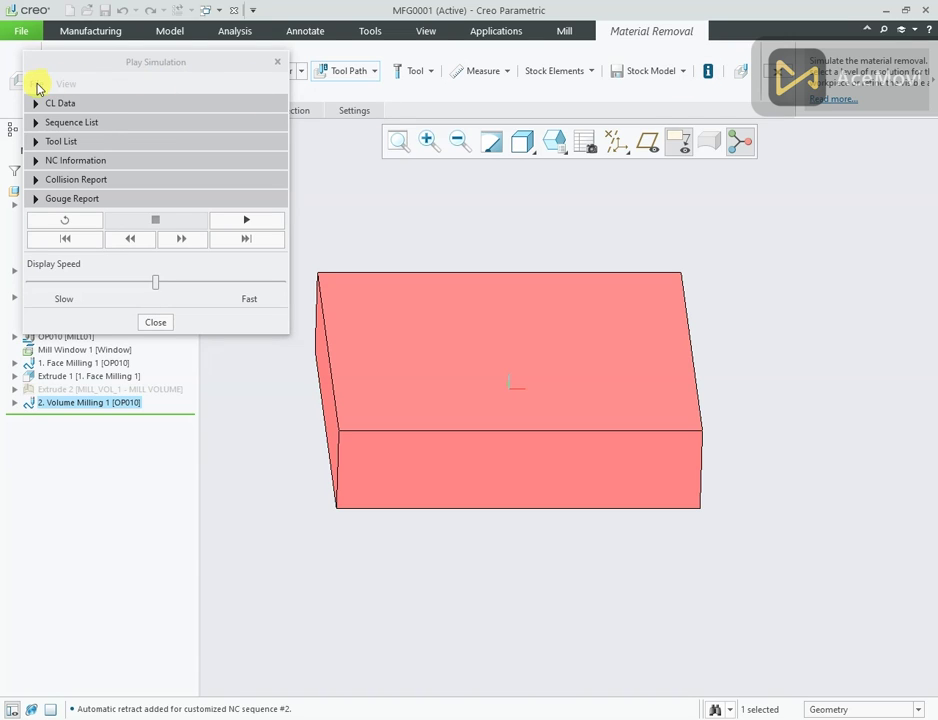
pyautogui.click(37, 86)
pyautogui.moveTo(62, 83)
pyautogui.click(55, 181)
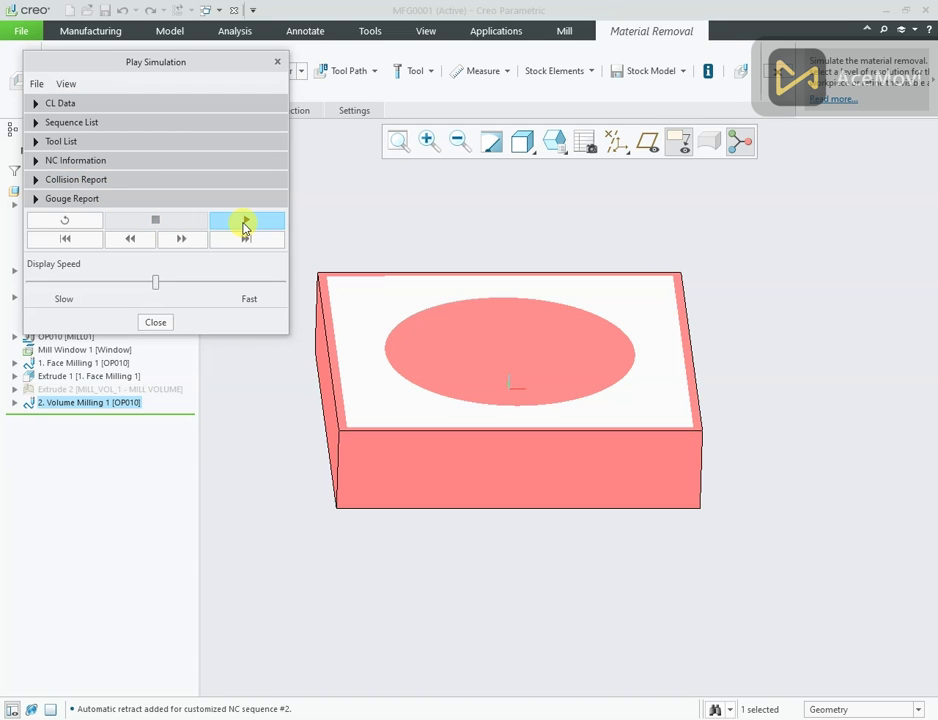
# Step: Run the material removal simulation at the fastest display speed and watch the circular pocket being cut
pyautogui.click(245, 222)
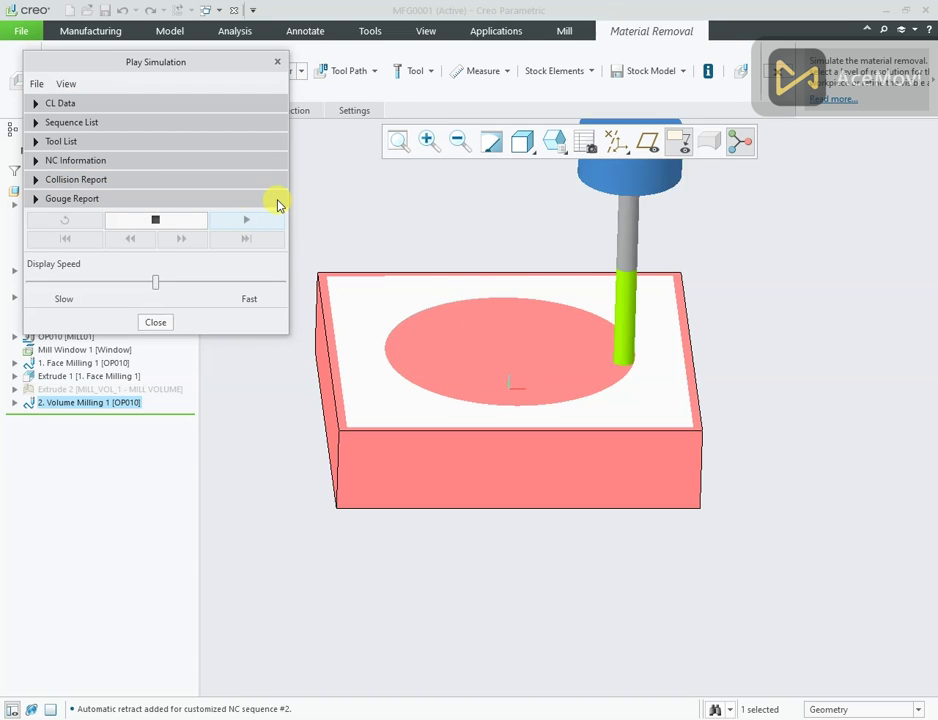
pyautogui.moveTo(149, 287); pyautogui.dragTo(277, 288)
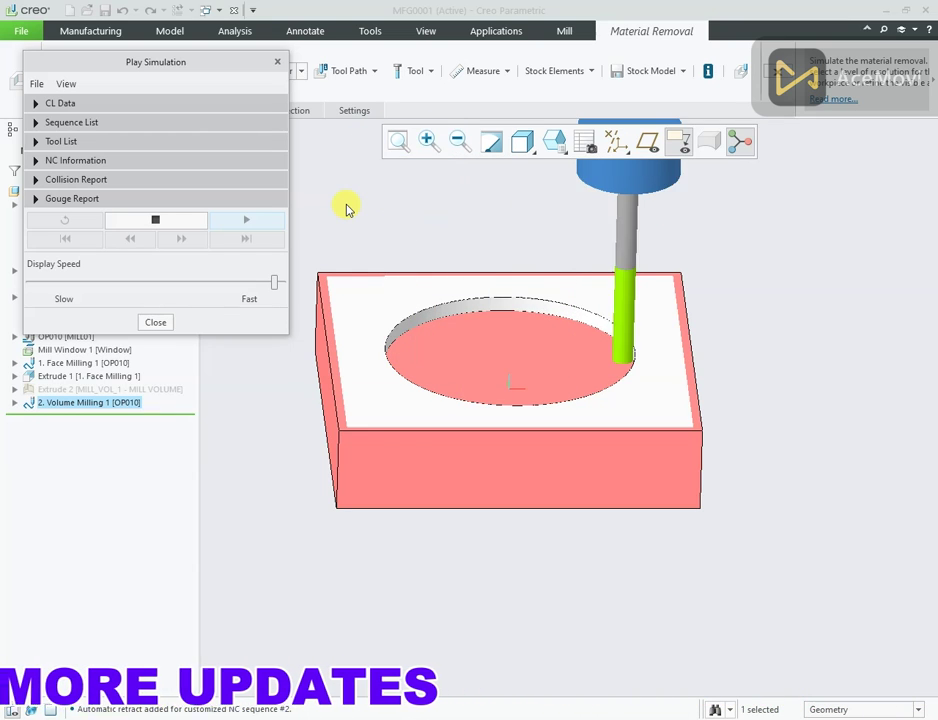
pyautogui.moveTo(272, 280); pyautogui.dragTo(305, 286)
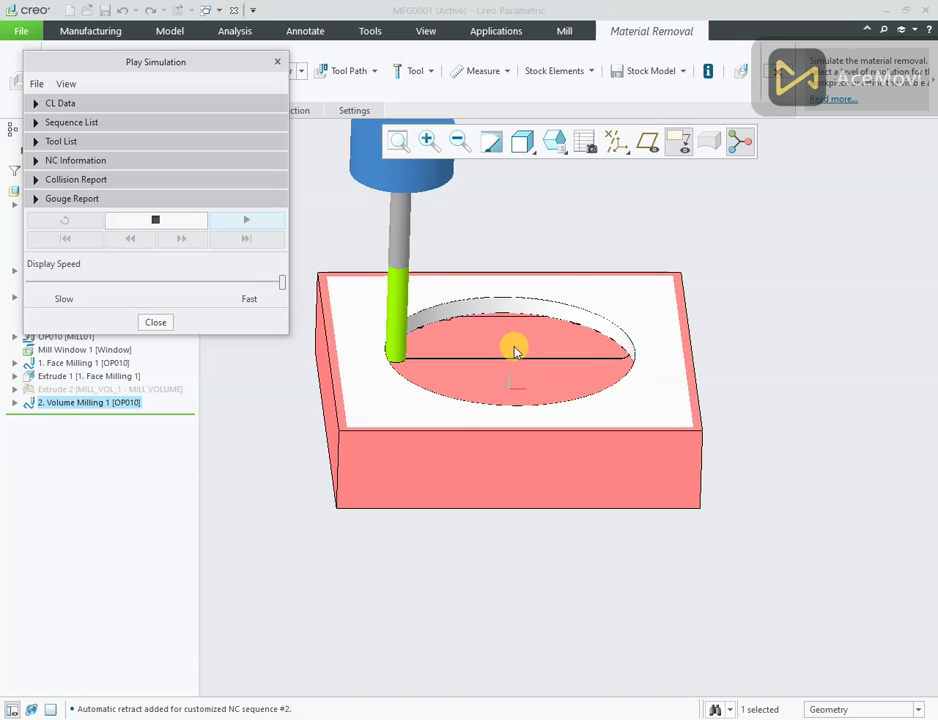
pyautogui.keyDown('shift'); pyautogui.moveTo(514, 349); pyautogui.dragTo(568, 467, button='middle'); pyautogui.keyUp('shift')
pyautogui.keyDown('shift'); pyautogui.moveTo(467, 295); pyautogui.dragTo(502, 398, button='middle'); pyautogui.keyUp('shift')
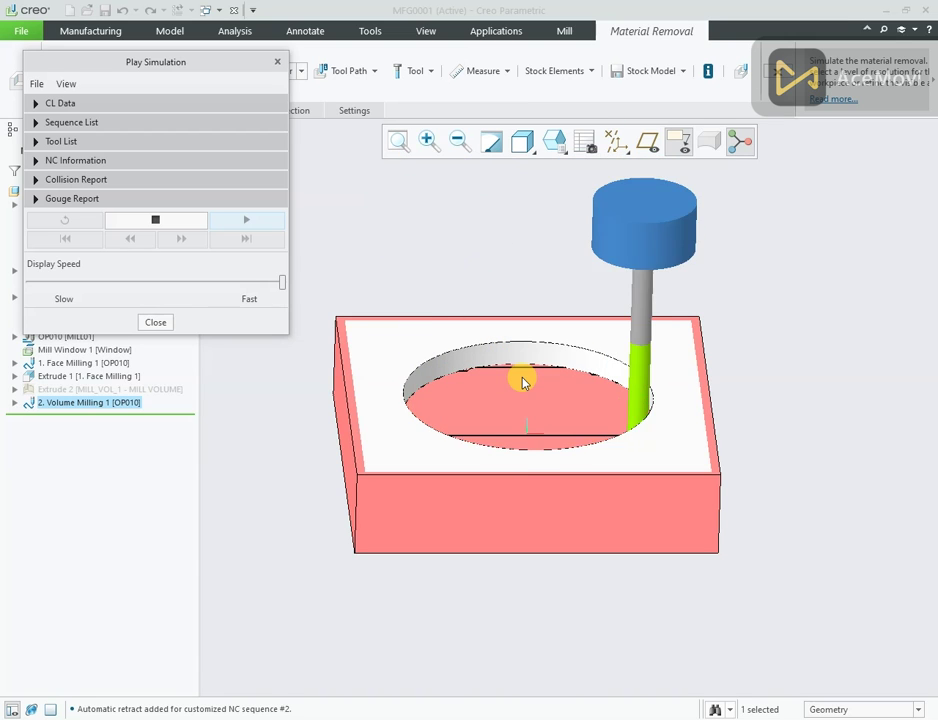
pyautogui.scroll(2, 521, 380)
pyautogui.scroll(-2, 520, 378)
pyautogui.moveTo(519, 377)
pyautogui.mouseDown(button='middle')
pyautogui.moveTo(501, 391)
pyautogui.moveTo(509, 425)
pyautogui.moveTo(509, 385)
pyautogui.mouseUp(button='middle')
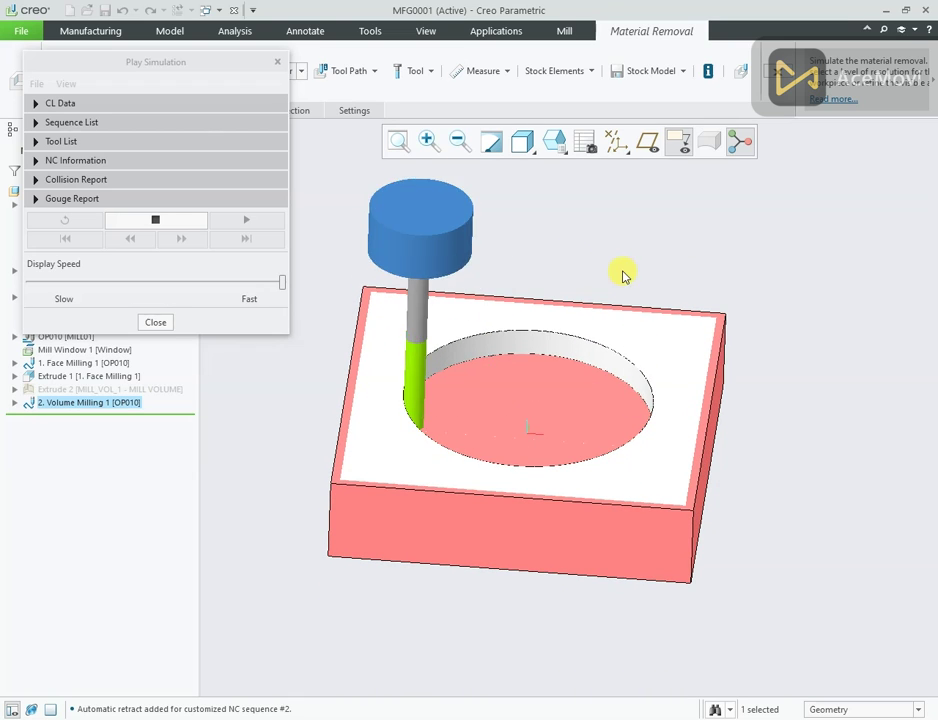
# Step: Check the collision report, inspect the finished pocket in the simulated stock, and exit the simulation
pyautogui.click(37, 180)
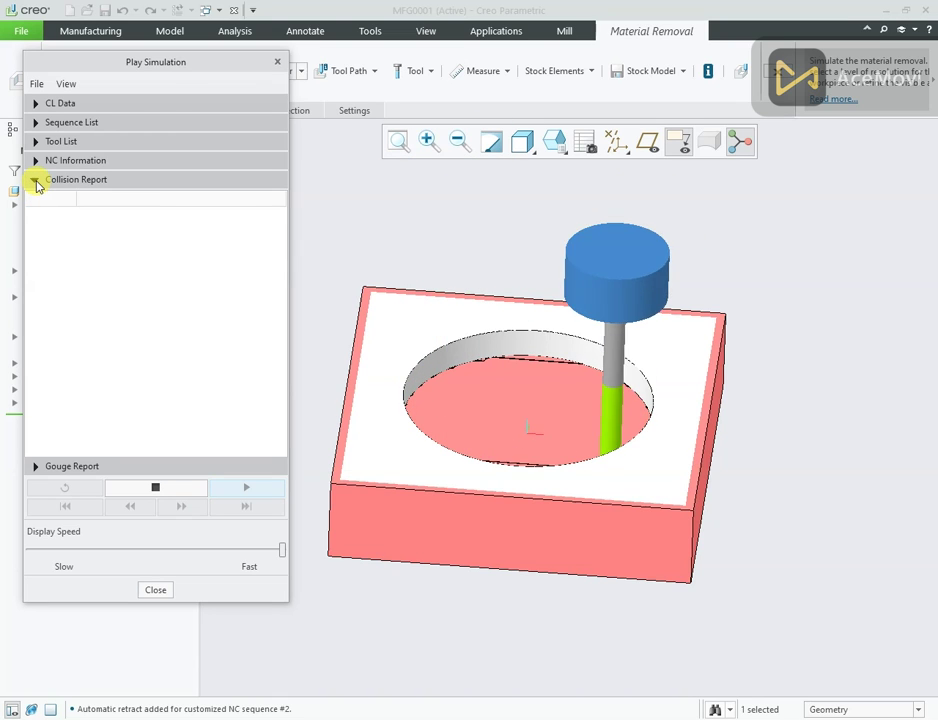
pyautogui.click(36, 181)
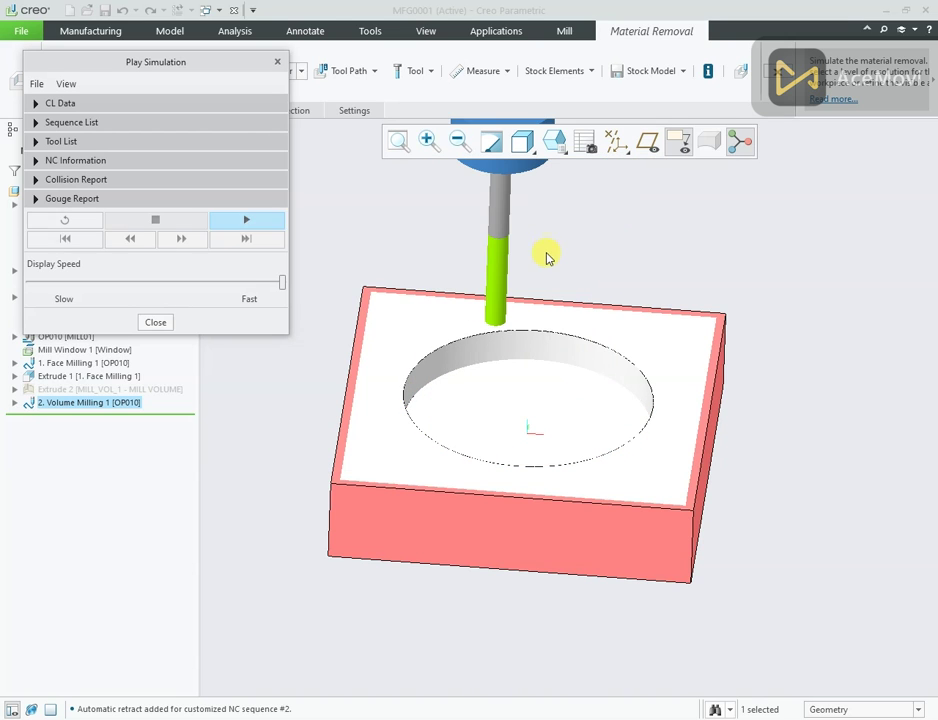
pyautogui.moveTo(547, 258); pyautogui.dragTo(547, 330, button='middle')
pyautogui.moveTo(527, 288); pyautogui.dragTo(524, 261, button='middle')
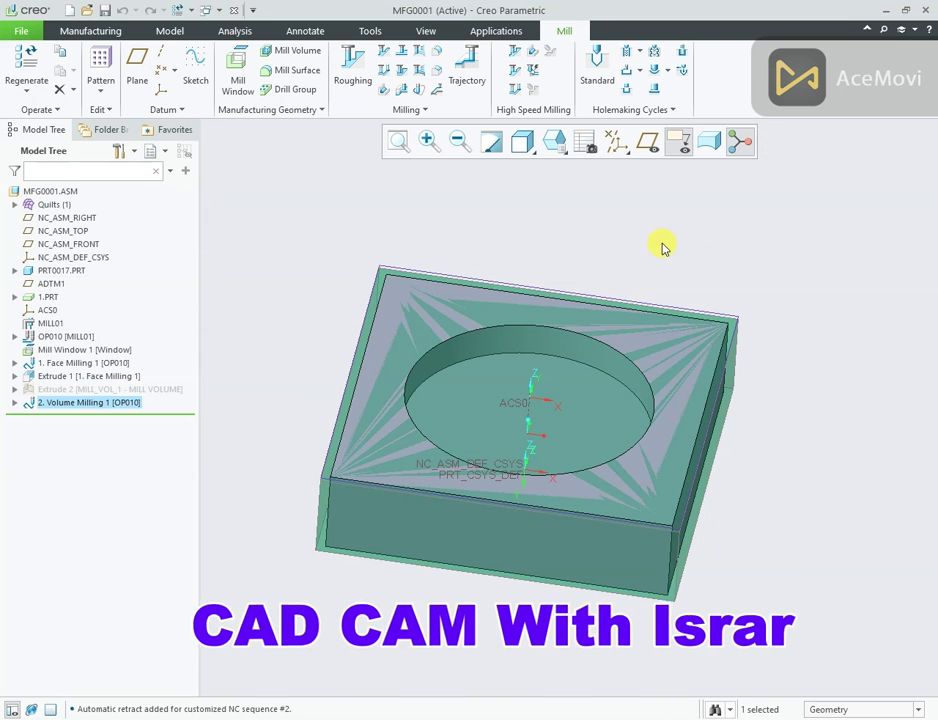
# Step: Start a constructed material removal cut for Volume Milling 1 as a solid extrude sketched on the block's upper face
pyautogui.moveTo(657, 249)
pyautogui.mouseDown(button='middle')
pyautogui.moveTo(626, 228)
pyautogui.moveTo(657, 228)
pyautogui.mouseUp(button='middle')
pyautogui.click(290, 110)
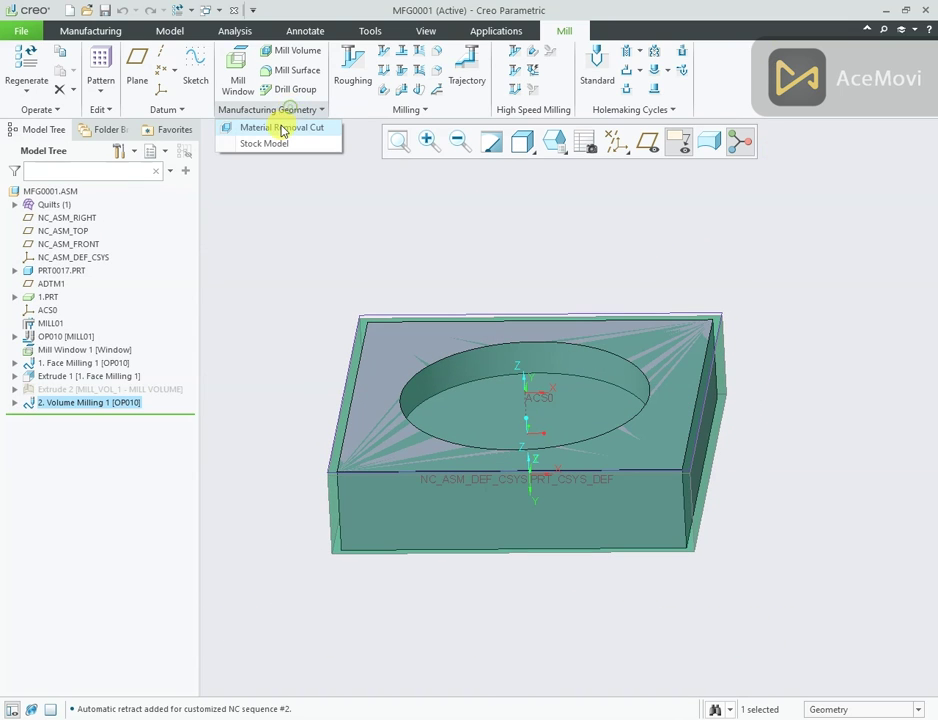
pyautogui.click(281, 126)
pyautogui.click(889, 168)
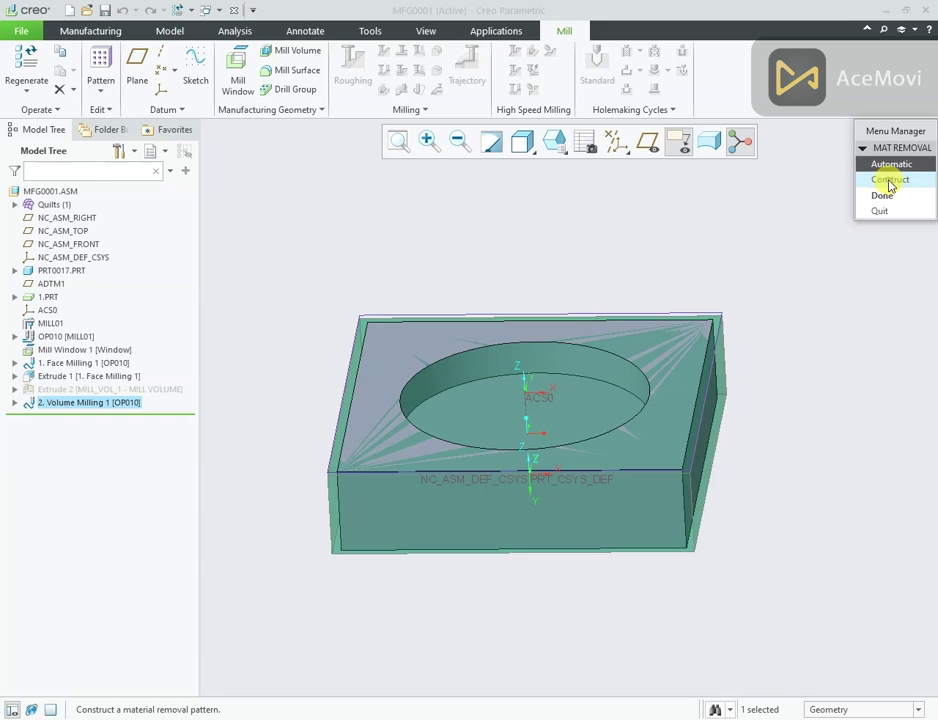
pyautogui.click(889, 195)
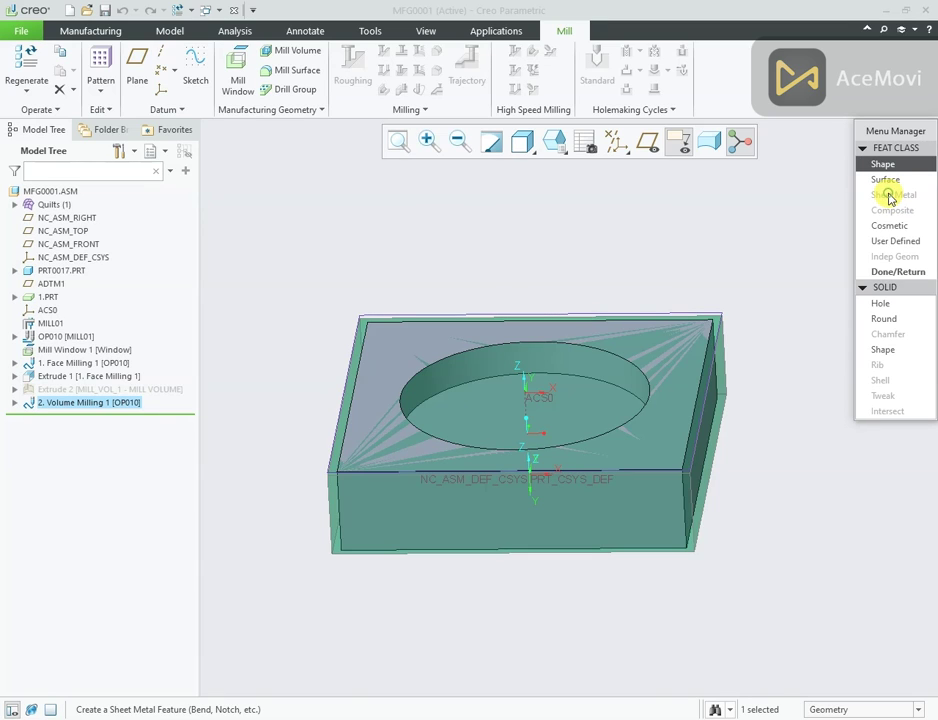
pyautogui.click(884, 350)
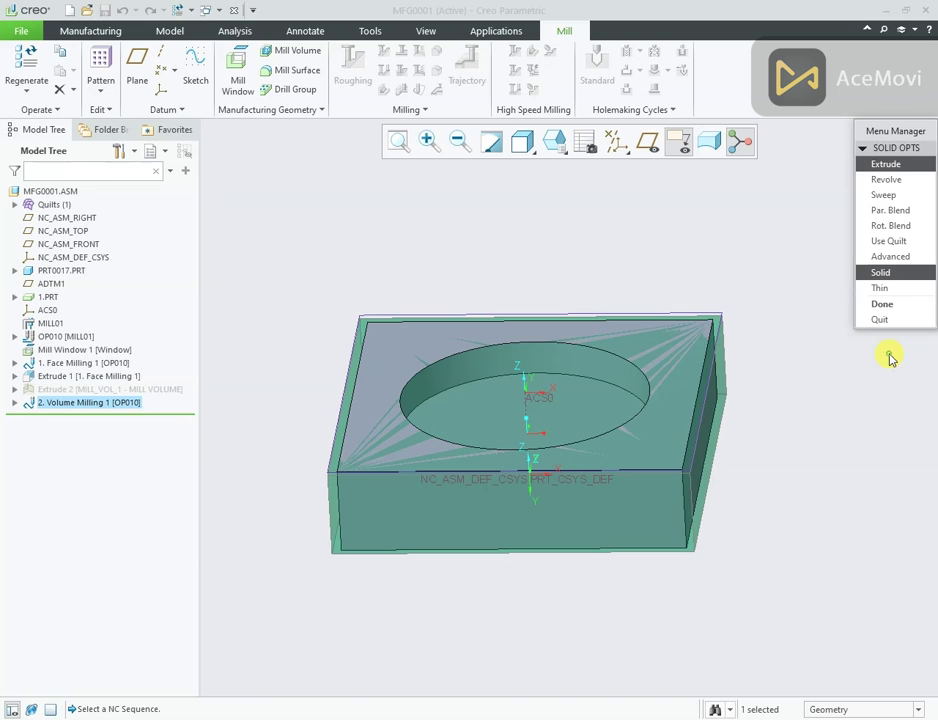
pyautogui.click(638, 345)
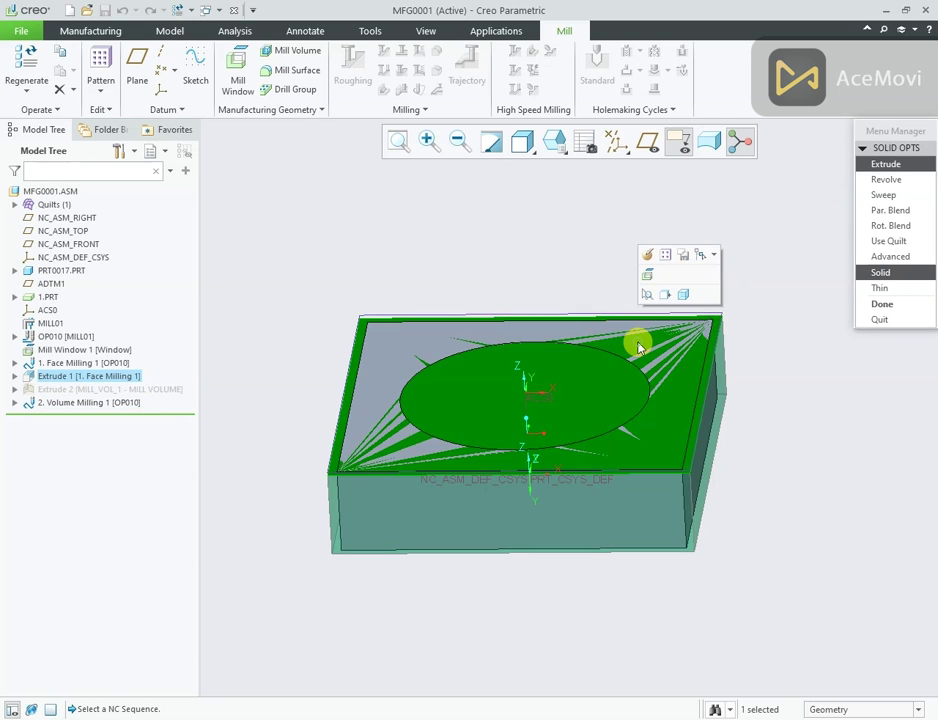
pyautogui.click(874, 304)
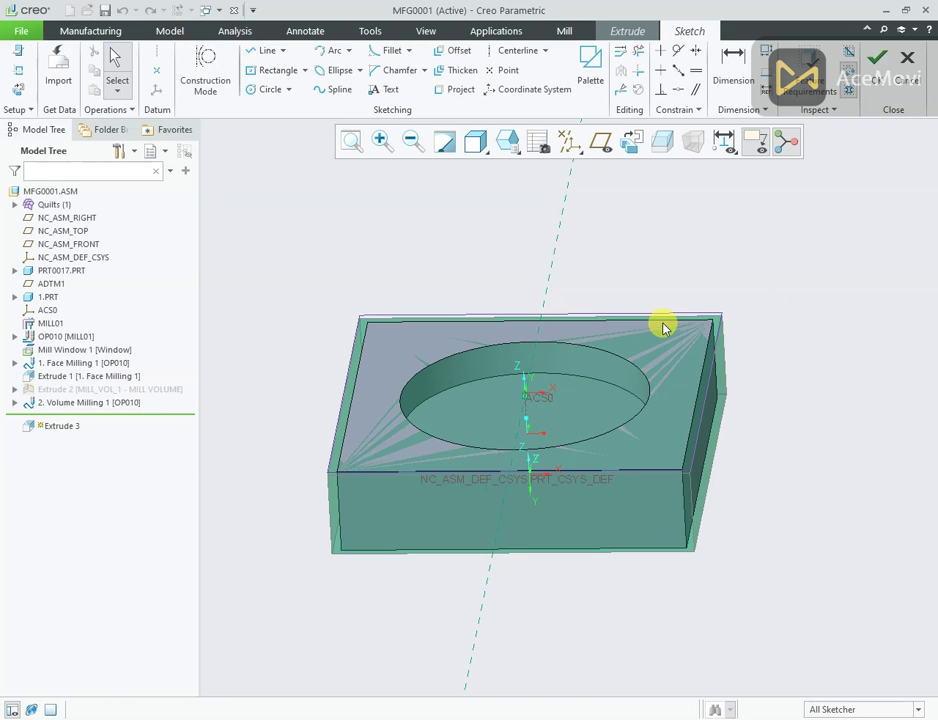
# Step: Project the pocket's circular edge into the cut sketch and finish the sketch
pyautogui.click(630, 141)
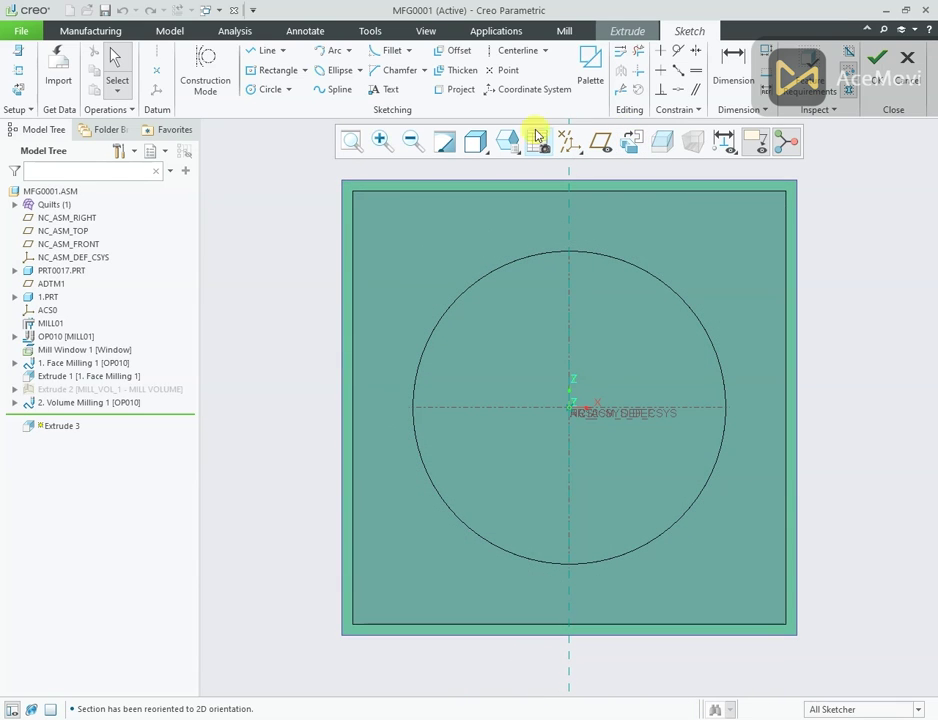
pyautogui.click(461, 90)
pyautogui.click(523, 263)
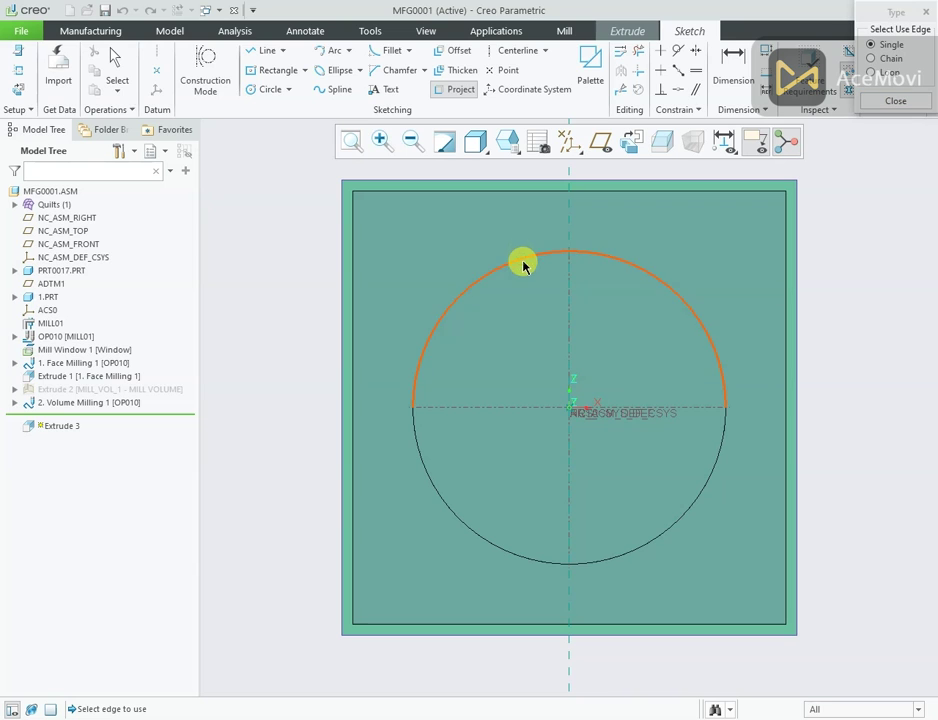
pyautogui.click(873, 104)
pyautogui.click(833, 88)
pyautogui.moveTo(601, 310); pyautogui.dragTo(591, 269, button='middle')
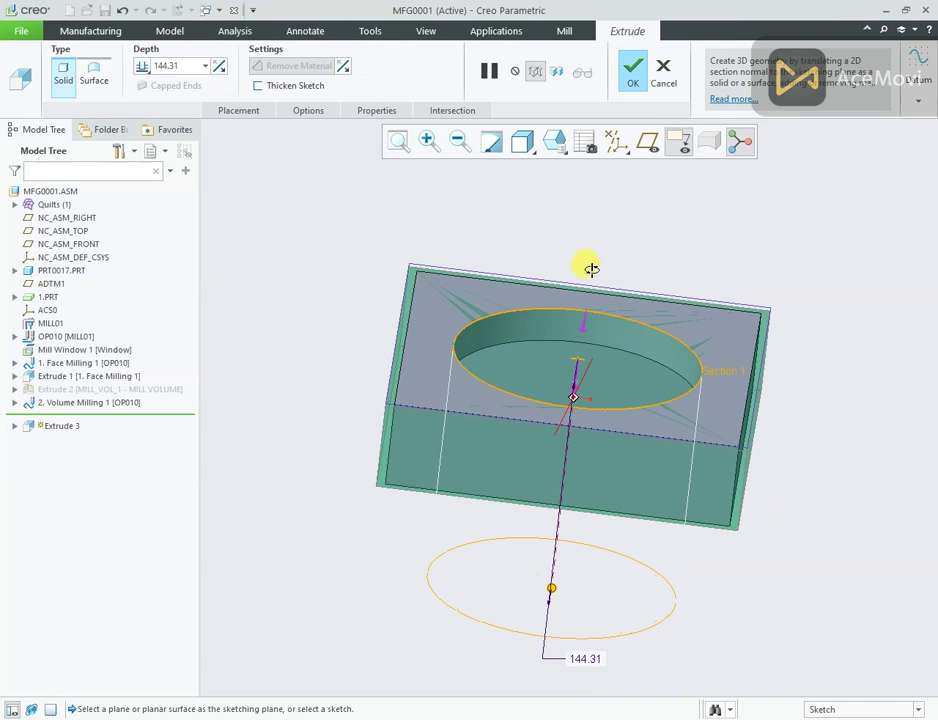
# Step: Extrude the cut to the pocket's floor as depth reference and complete the material removal feature
pyautogui.click(142, 67)
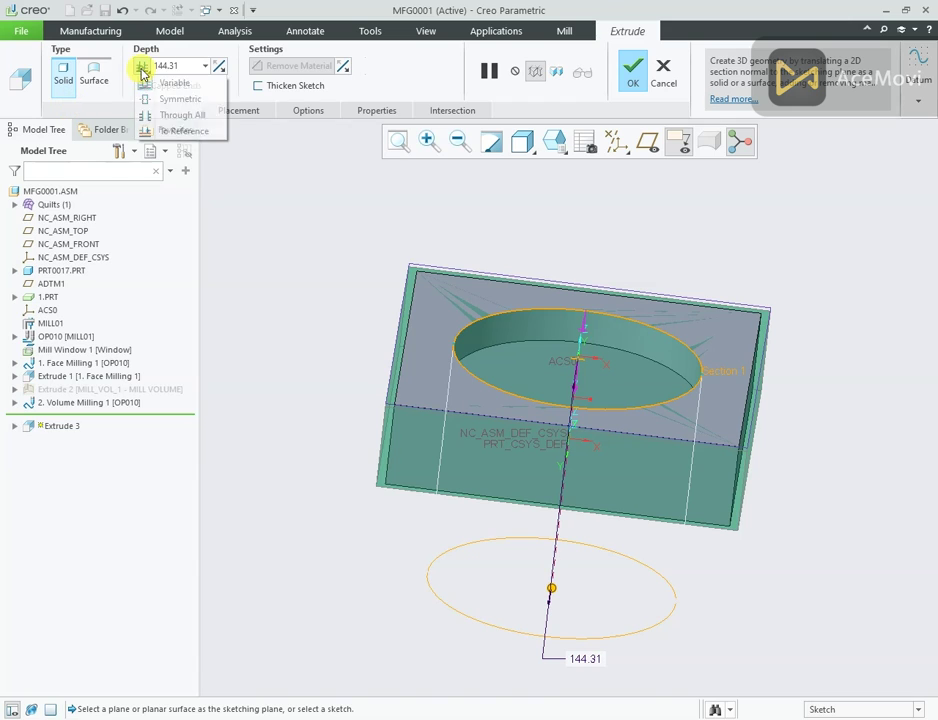
pyautogui.click(160, 131)
pyautogui.click(506, 359)
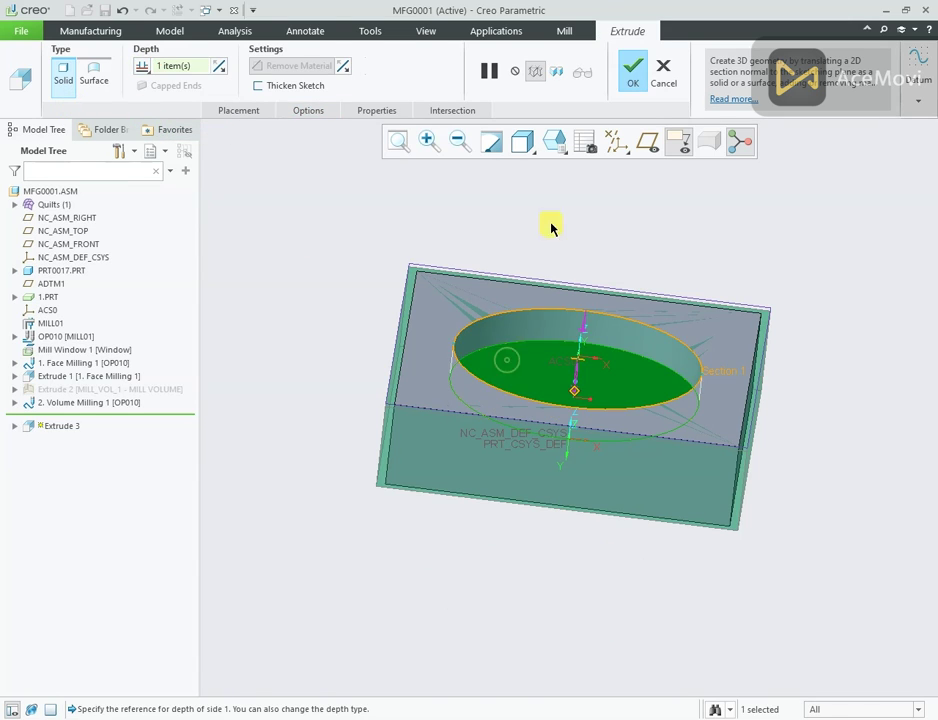
pyautogui.click(633, 66)
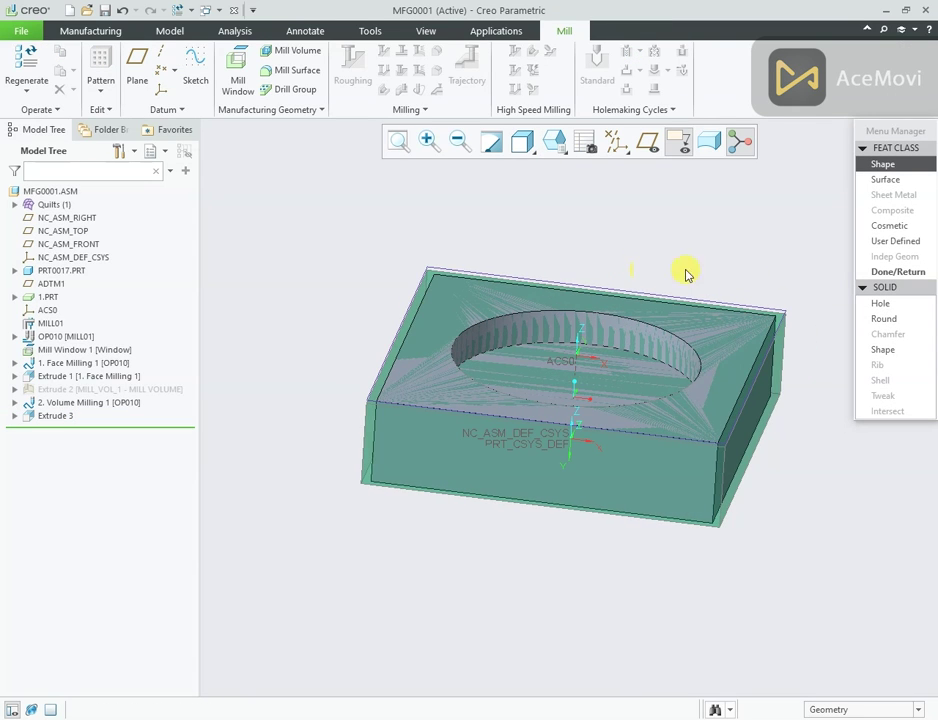
pyautogui.click(893, 274)
pyautogui.moveTo(680, 268); pyautogui.dragTo(641, 258, button='middle')
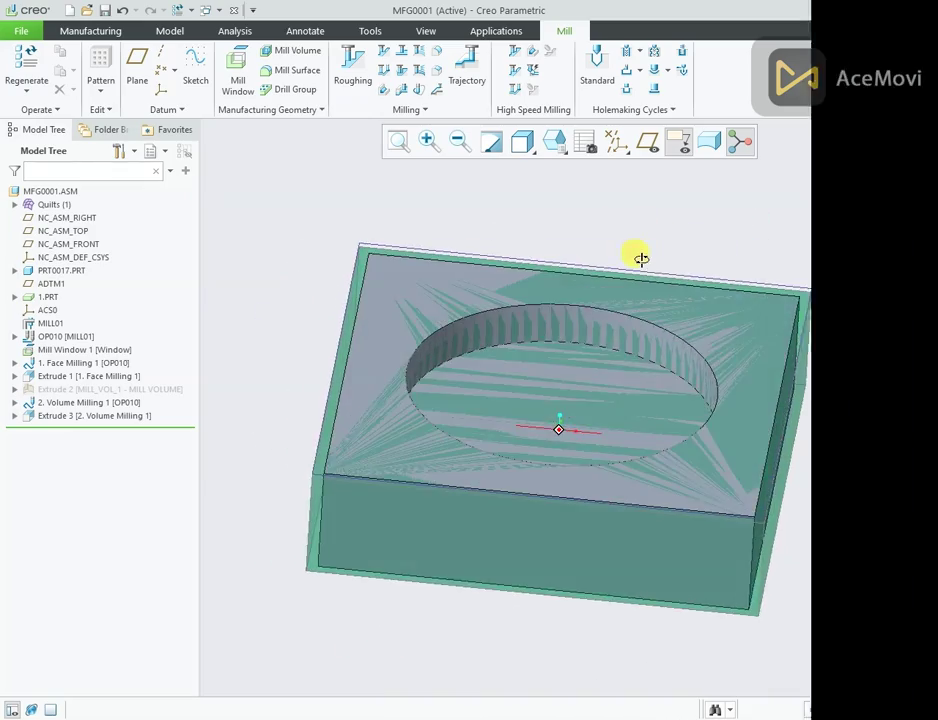